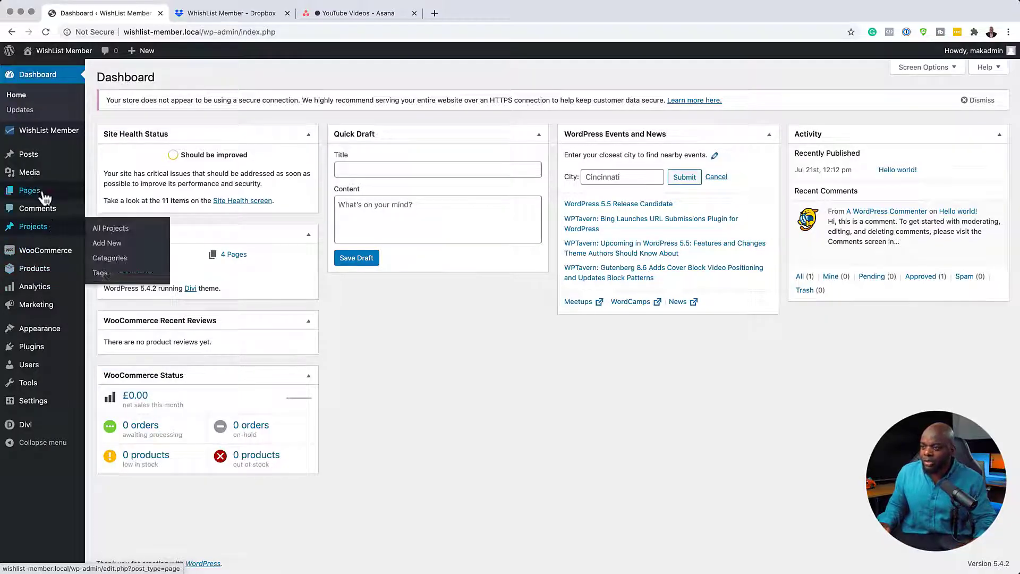
# Step: Add a new WordPress page titled "Dashboard"
pyautogui.moveTo(41, 197)
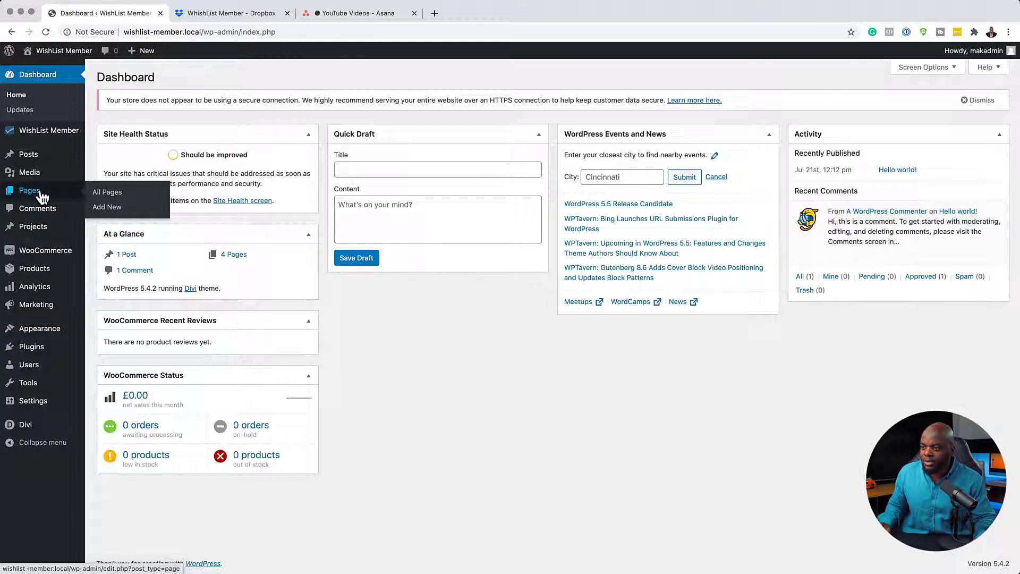
pyautogui.click(106, 208)
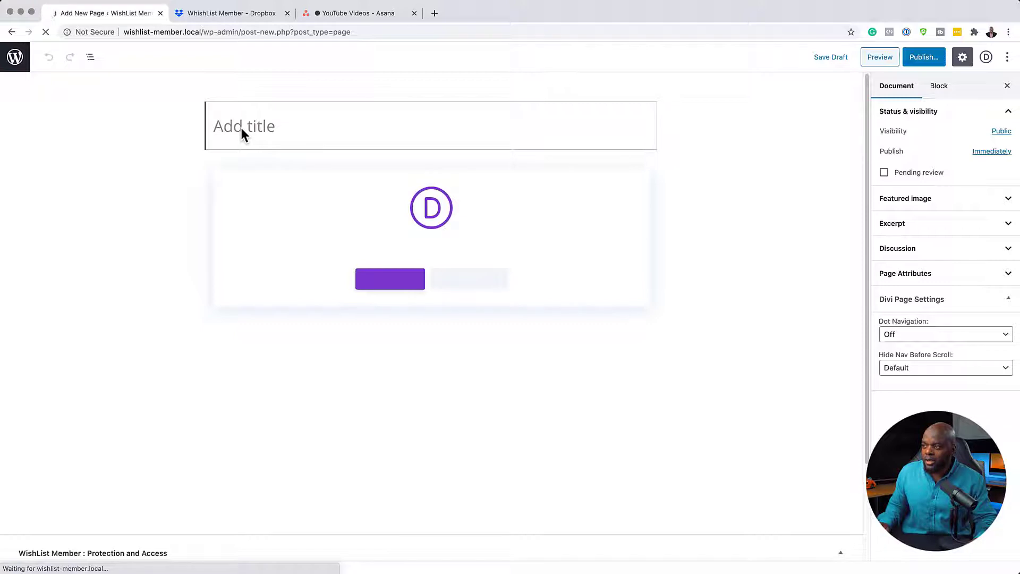
pyautogui.write('Dashboard')
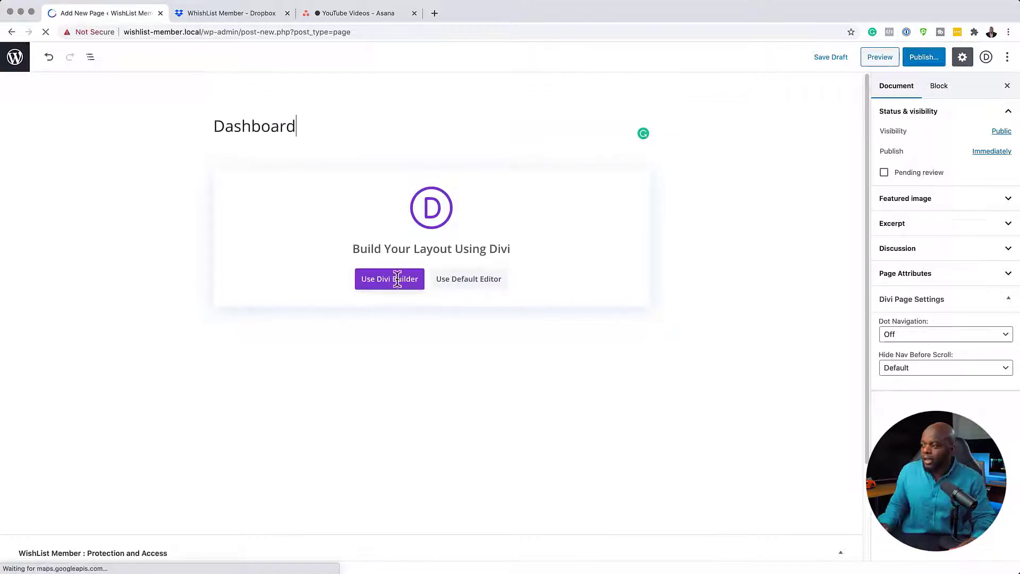
# Step: Build the page from scratch with the Divi Builder and insert a two-column row with a wider first column
pyautogui.click(400, 282)
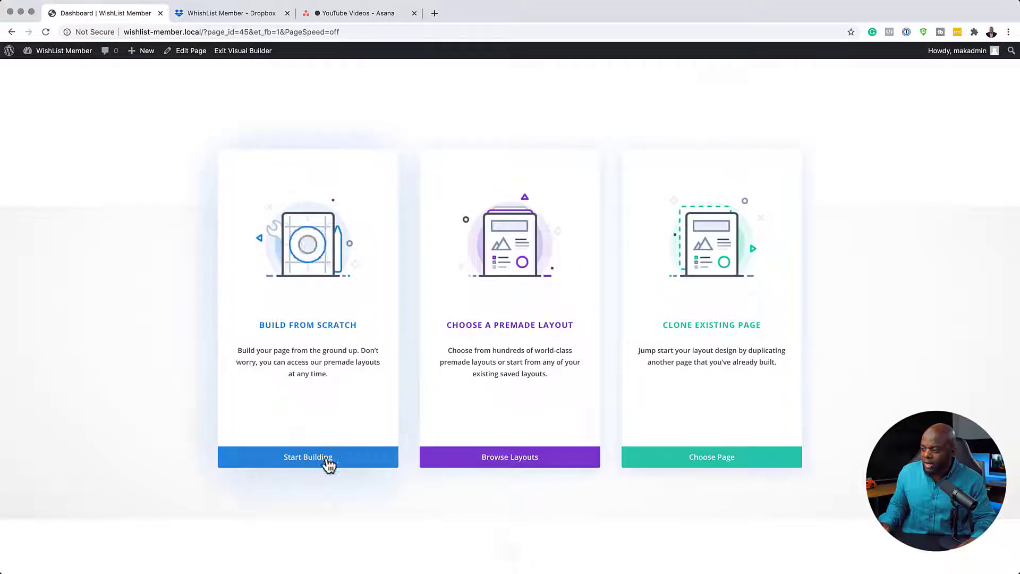
pyautogui.click(322, 460)
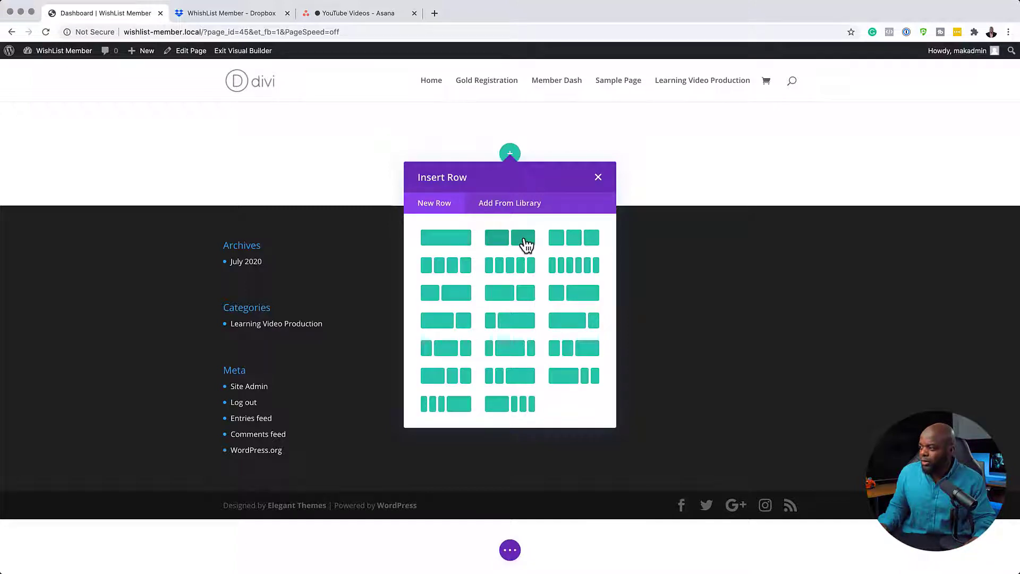
pyautogui.click(527, 293)
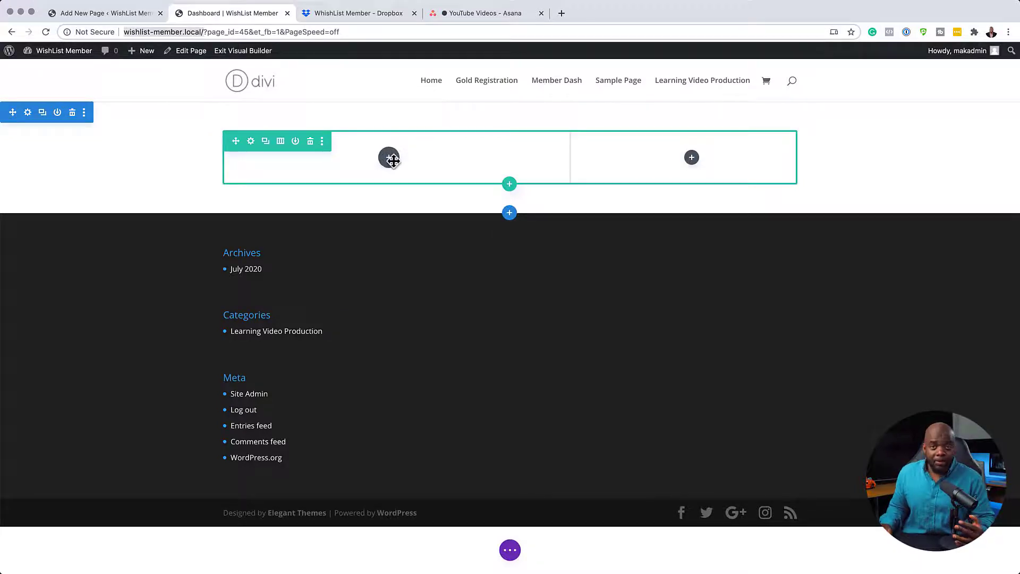
# Step: Add a Classic block to the separate "code" page draft
pyautogui.click(132, 15)
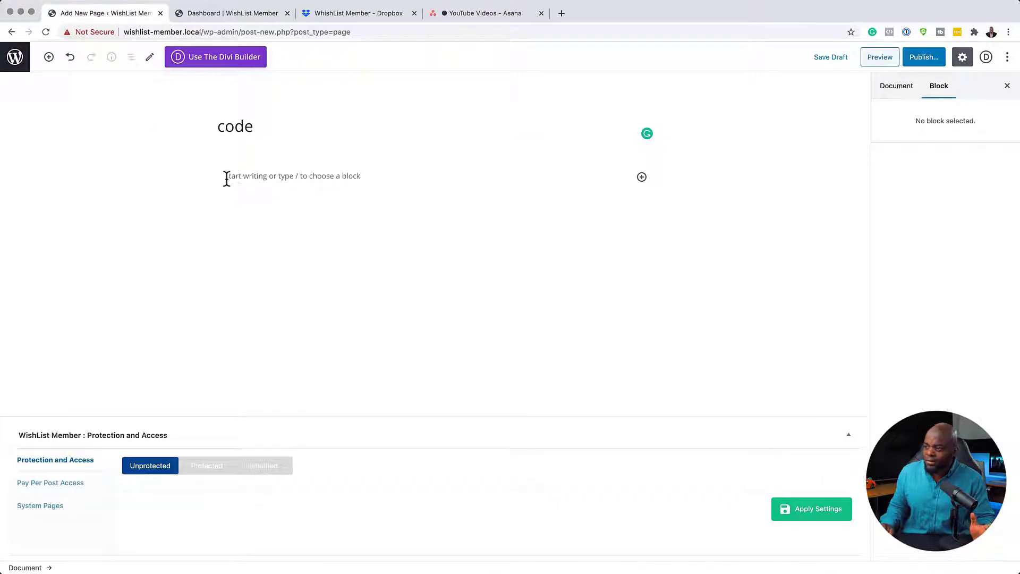
pyautogui.click(642, 177)
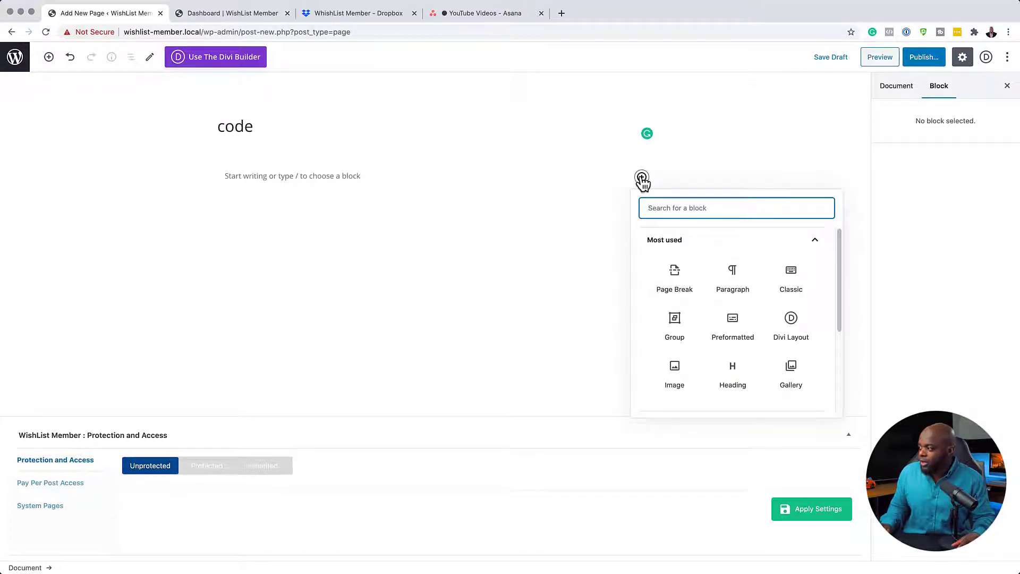
pyautogui.write('classi')
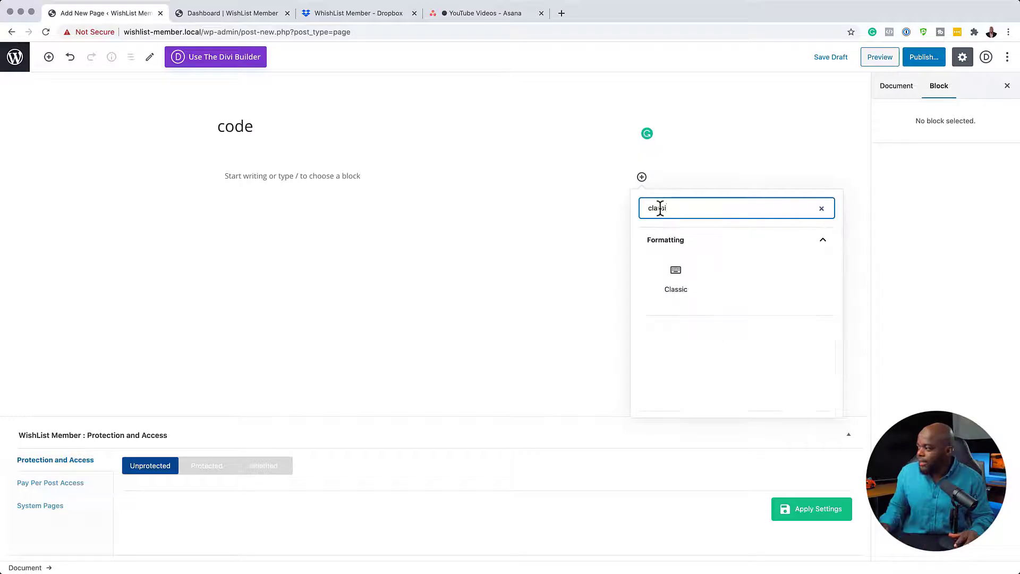
pyautogui.click(693, 285)
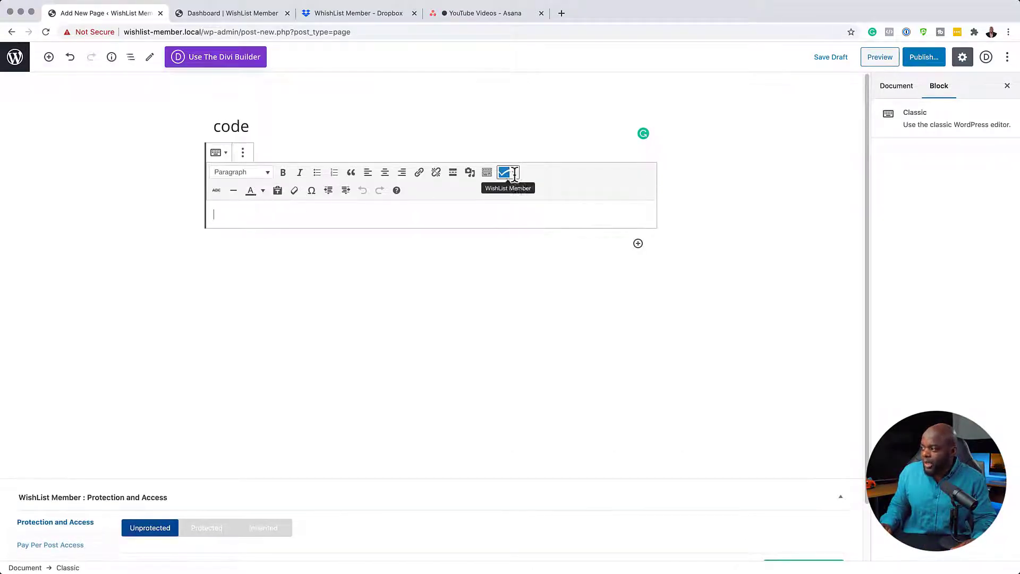
# Step: Insert the WishList Member First Name mergecode into the Classic block and copy the [wlm_firstname] code
pyautogui.click(515, 175)
pyautogui.moveTo(545, 192)
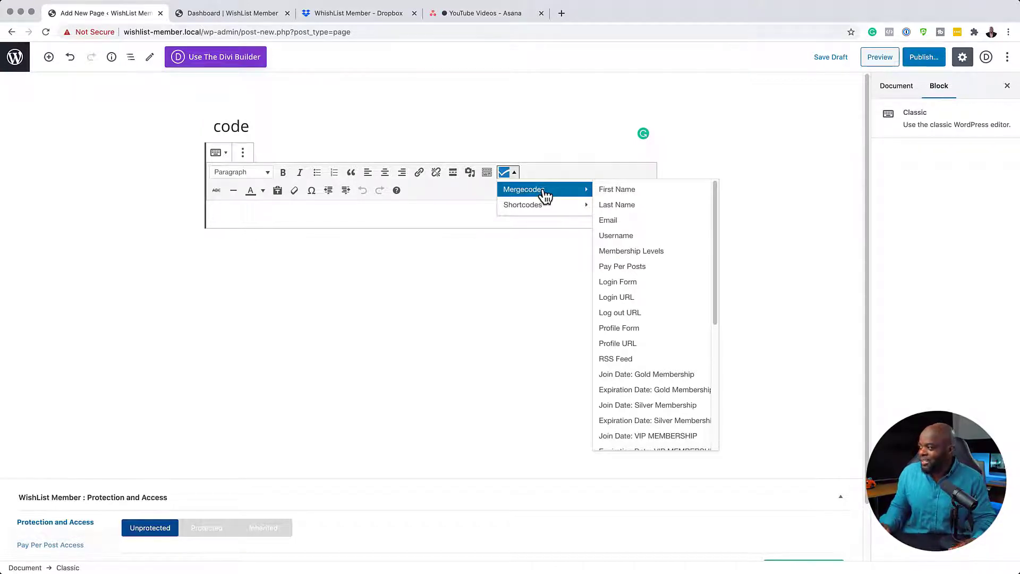
pyautogui.click(650, 193)
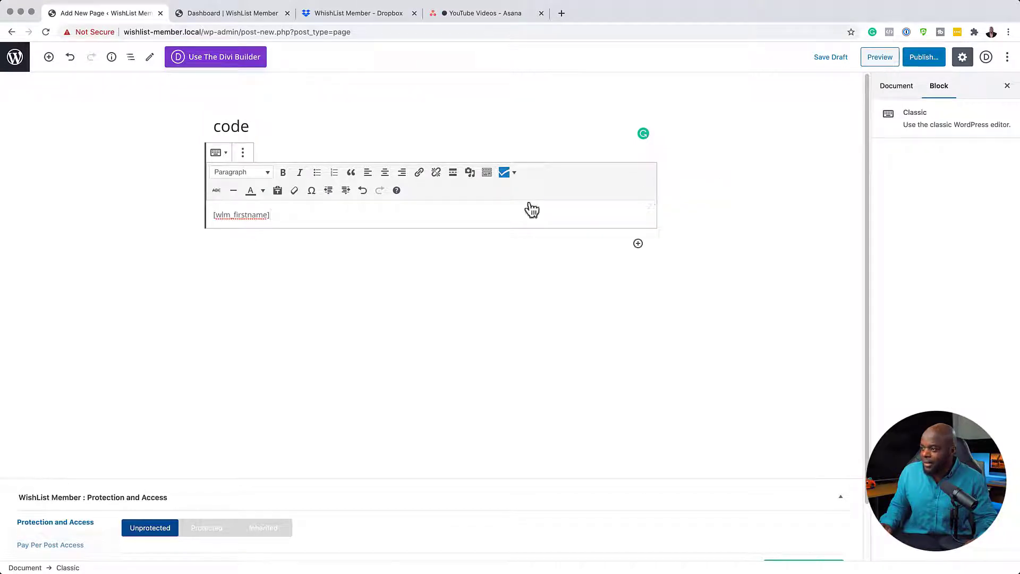
pyautogui.moveTo(274, 216); pyautogui.dragTo(200, 215)
pyautogui.hotkey('ctrl', 'c')
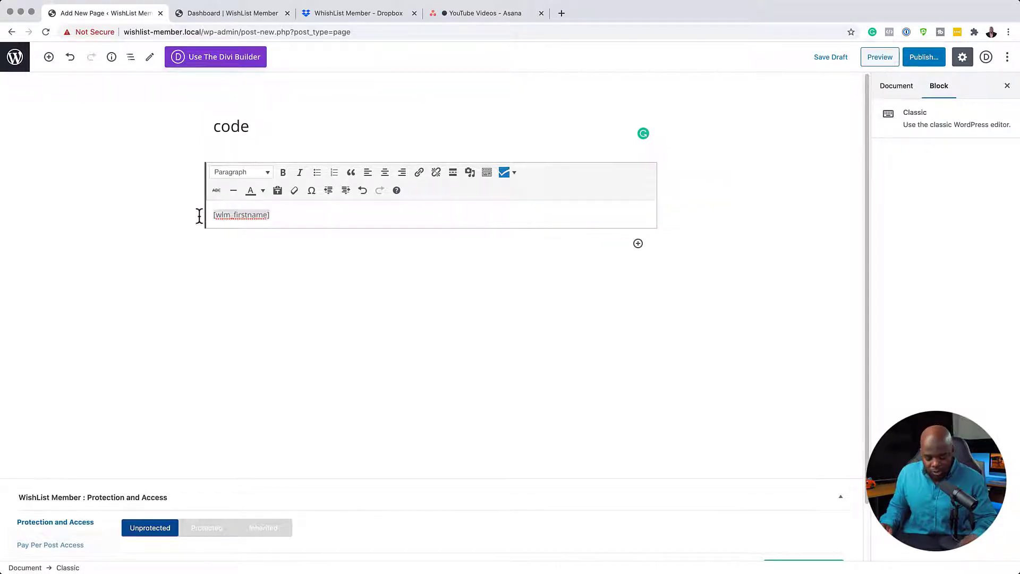
# Step: Return to the Dashboard page in the builder and insert a Text module in the row's wider column
pyautogui.click(216, 14)
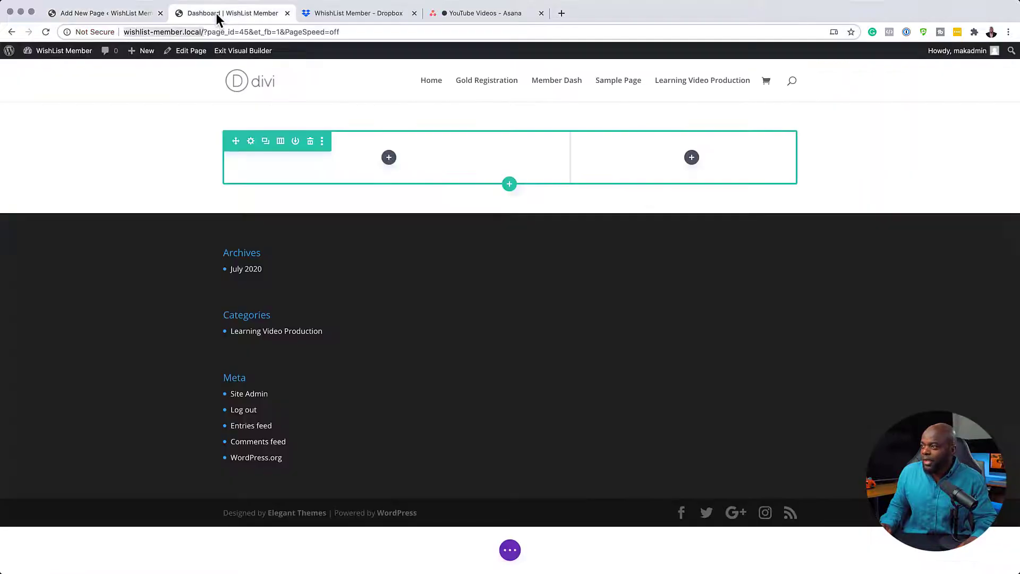
pyautogui.click(389, 158)
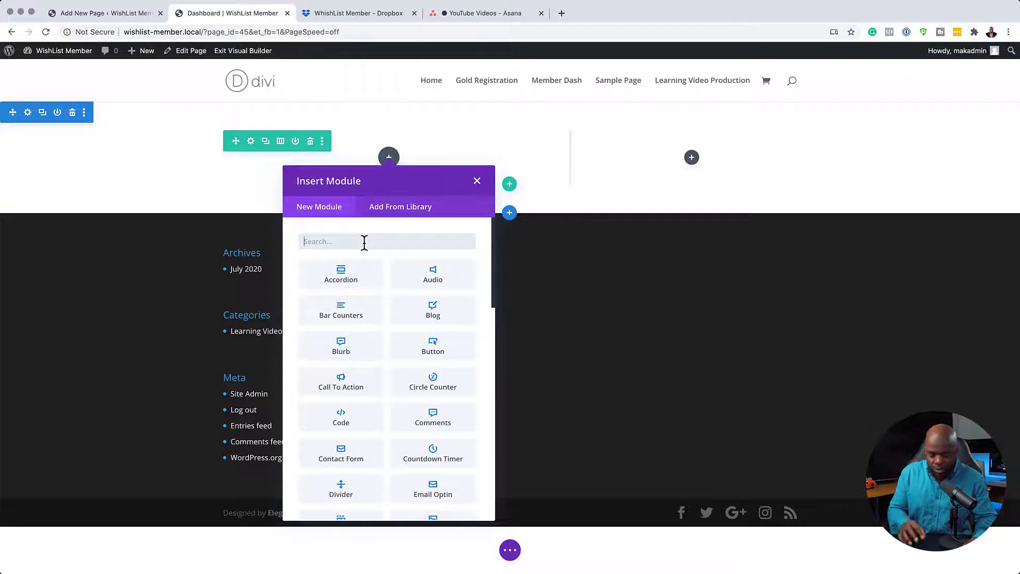
pyautogui.write('text')
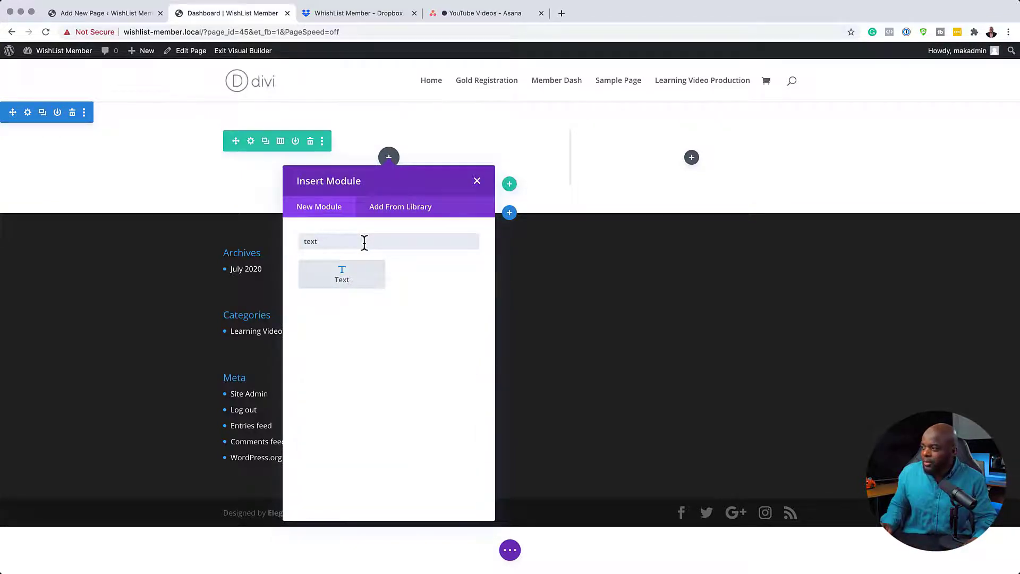
pyautogui.click(357, 283)
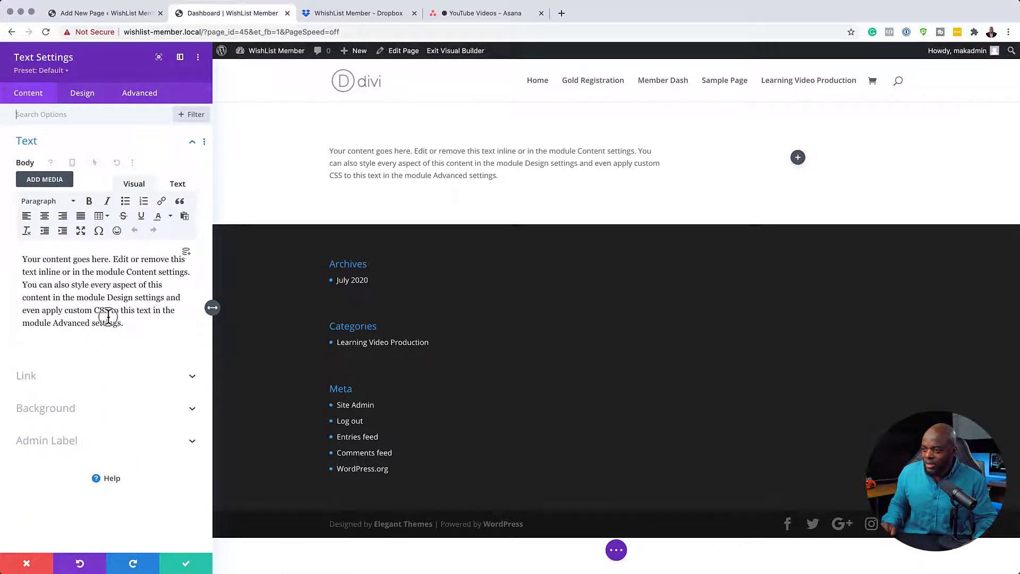
# Step: Replace the Text module's placeholder body with "Welcome, [wlm_firstname]", pasting the copied mergecode
pyautogui.click(33, 258)
pyautogui.hotkey('ctrl', 'a')
pyautogui.write('Welcome,')
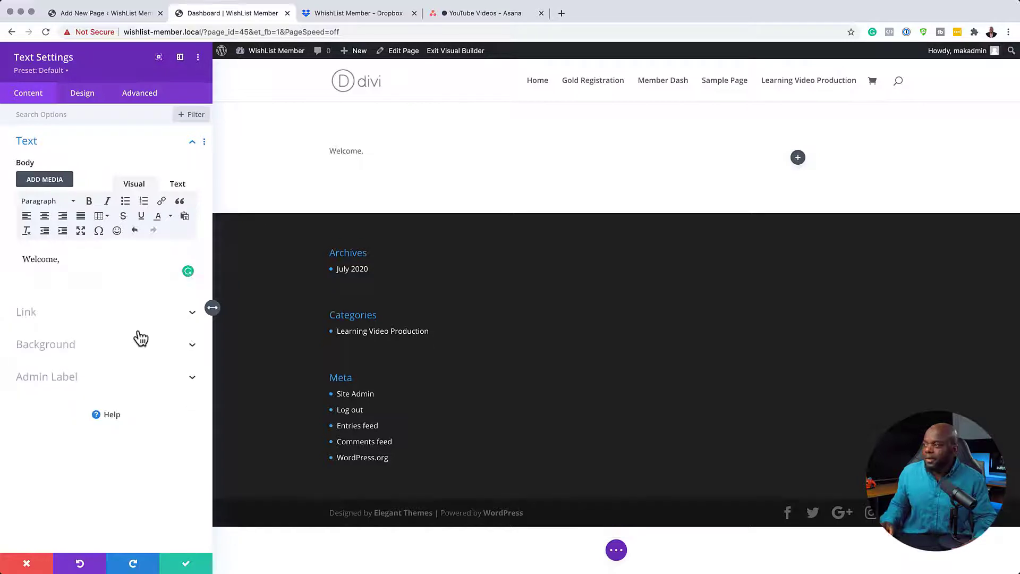
pyautogui.hotkey('ctrl', 'v')
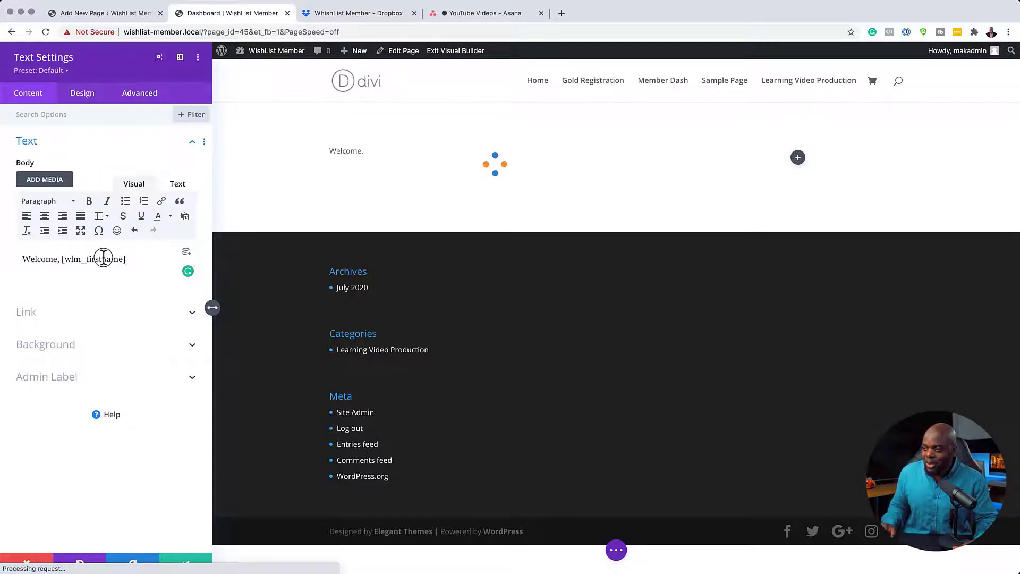
# Step: Format the whole welcome line as Heading 2
pyautogui.tripleClick(44, 254)
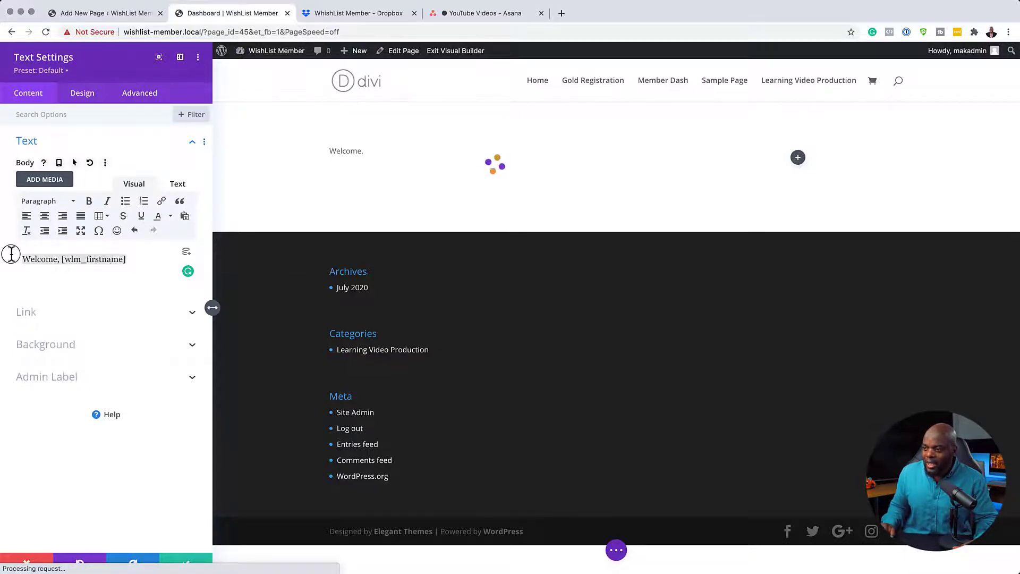
pyautogui.click(68, 203)
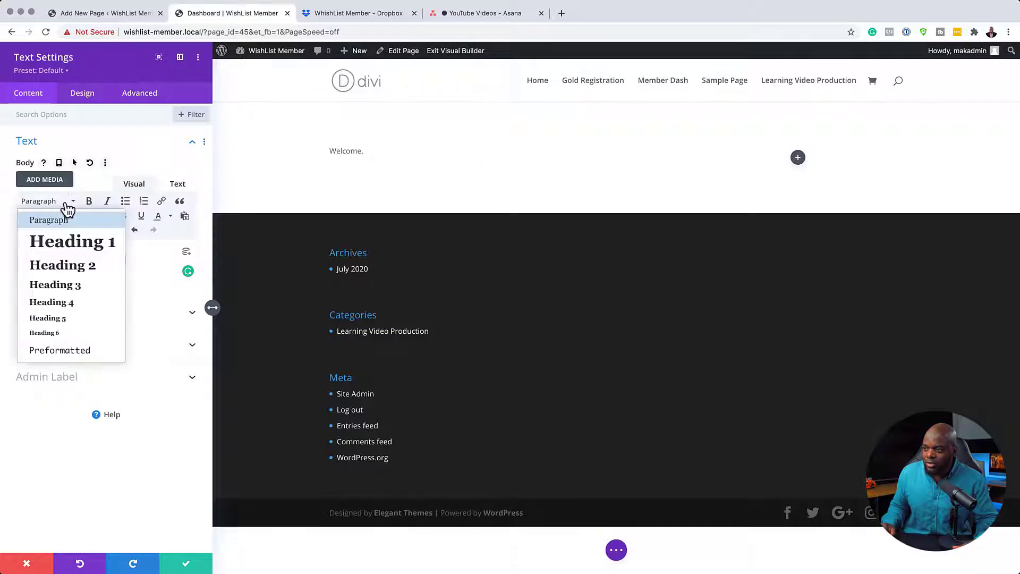
pyautogui.click(63, 266)
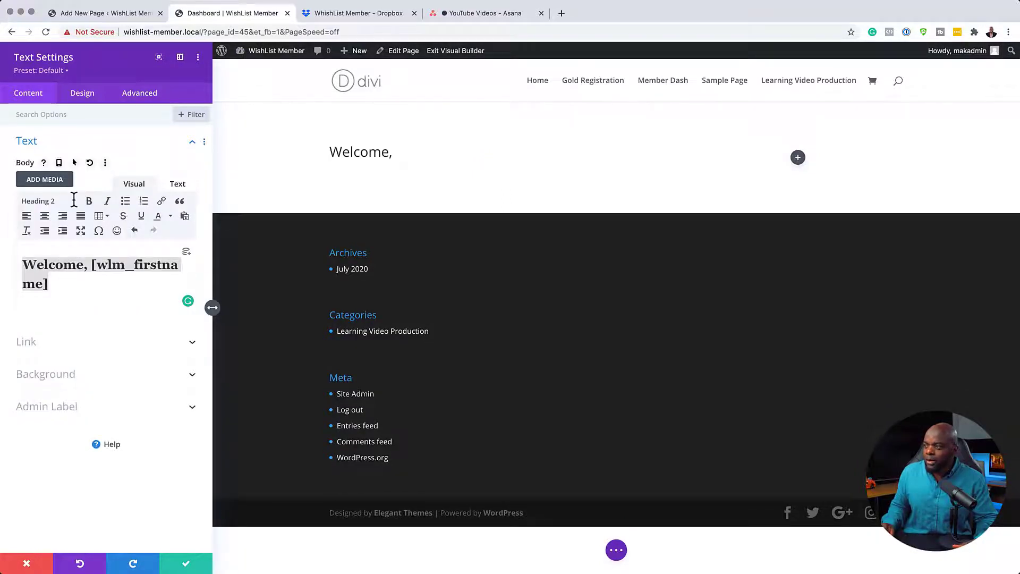
# Step: Set the module's Heading 2 font to Poppins and its font weight to Bold
pyautogui.click(83, 94)
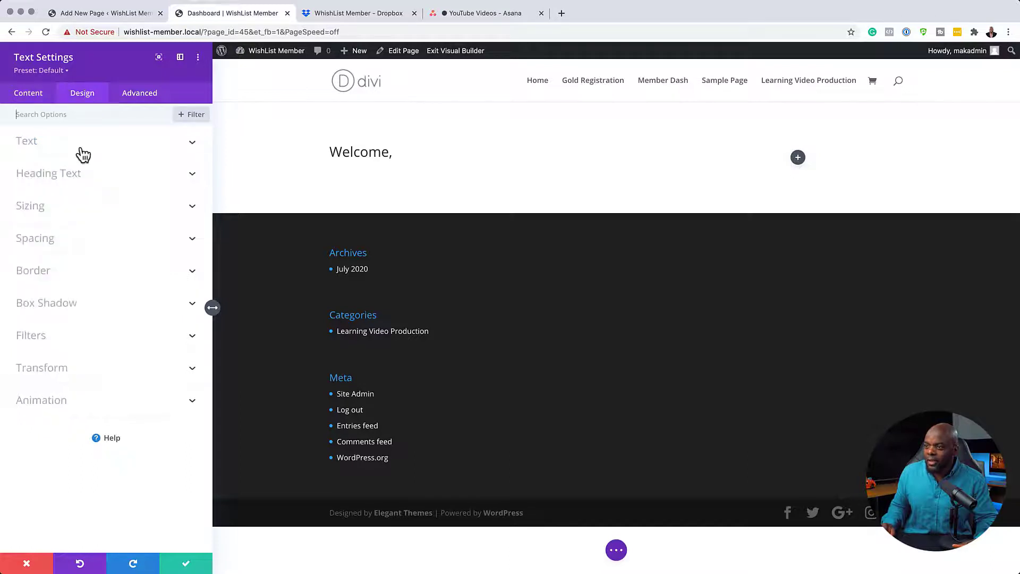
pyautogui.click(70, 183)
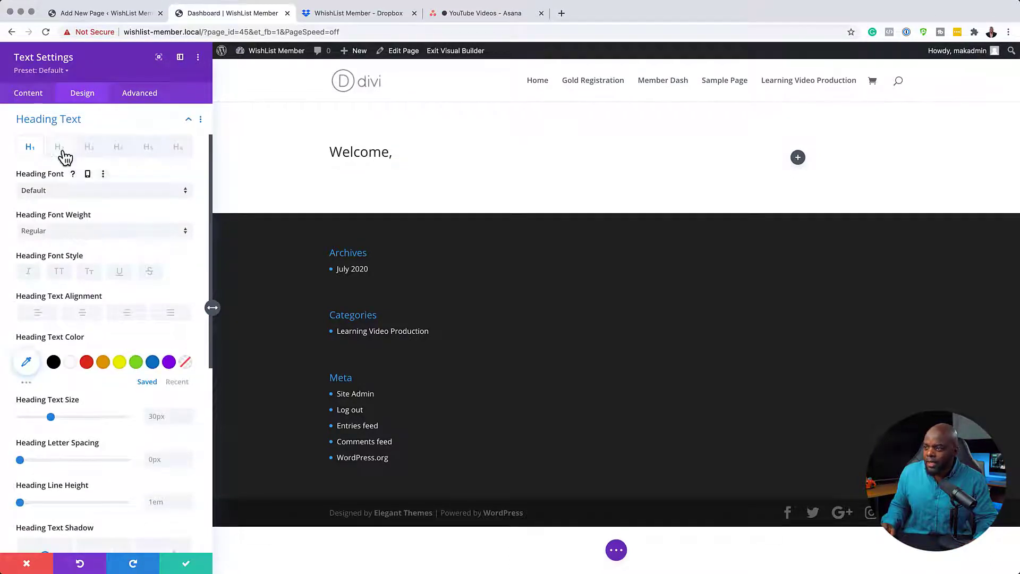
pyautogui.click(61, 151)
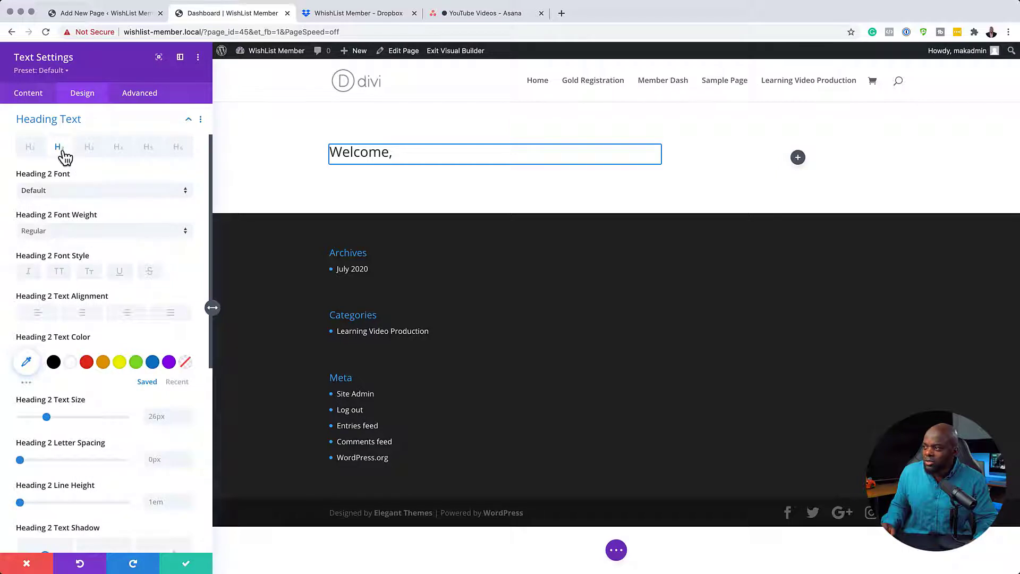
pyautogui.click(68, 193)
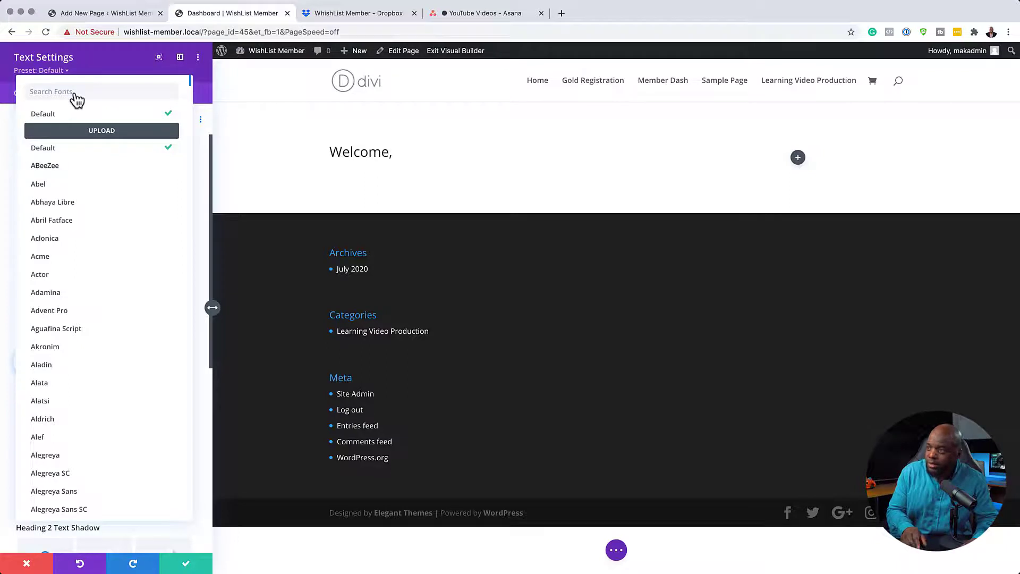
pyautogui.write('popp')
pyautogui.click(71, 117)
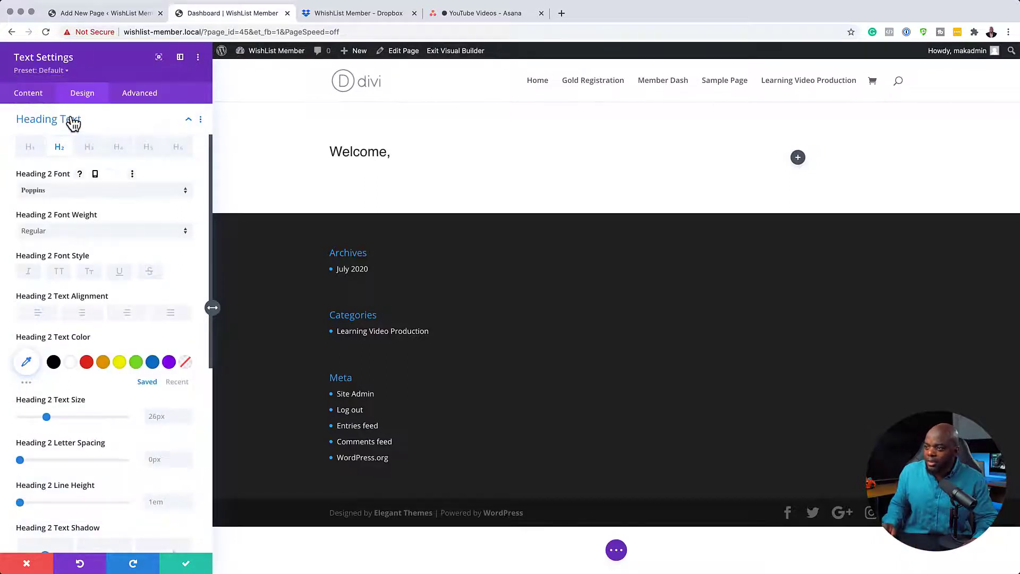
pyautogui.click(57, 235)
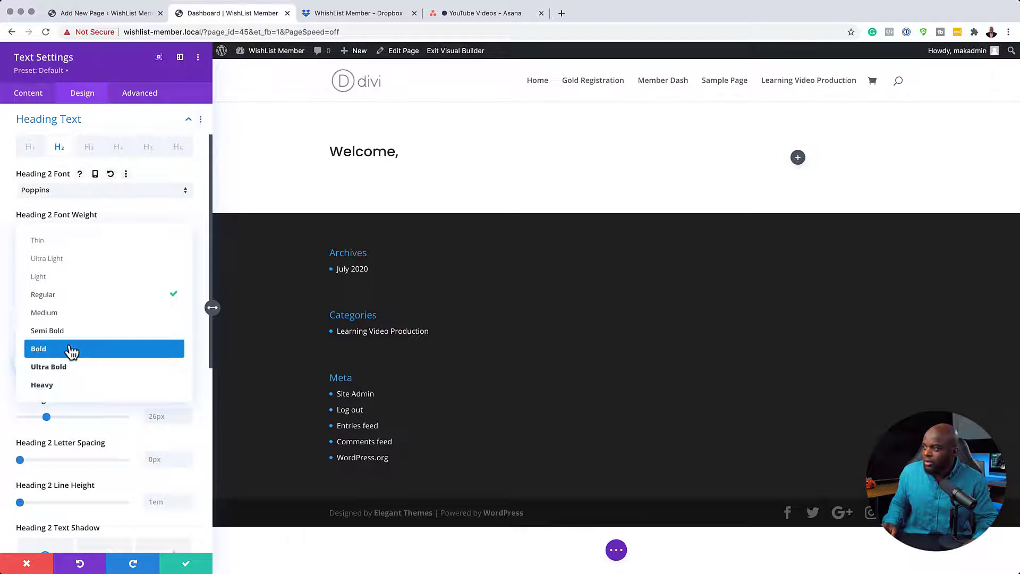
pyautogui.click(72, 350)
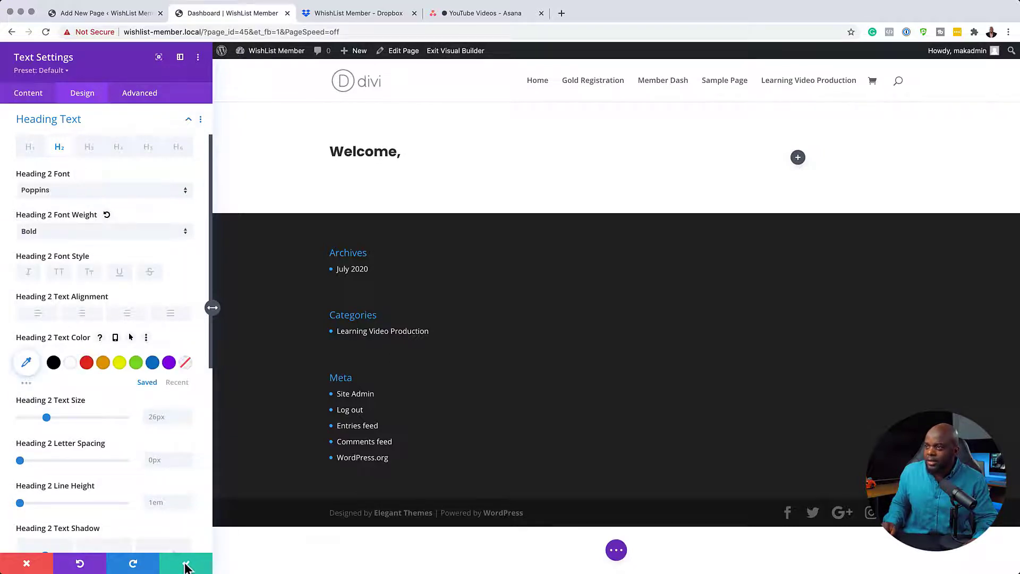
# Step: Check the Text module's body content and save the module settings
pyautogui.click(41, 100)
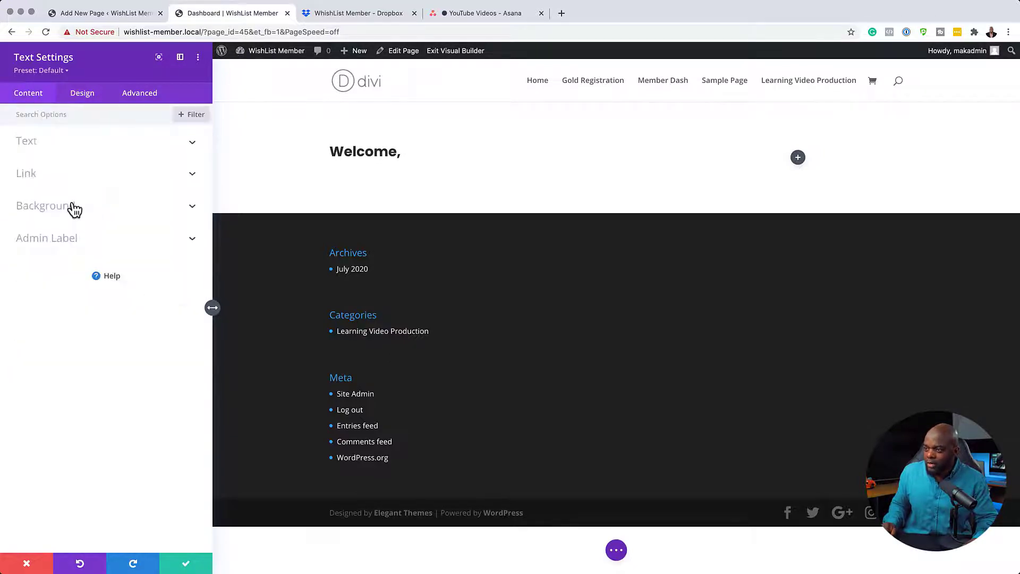
pyautogui.click(31, 146)
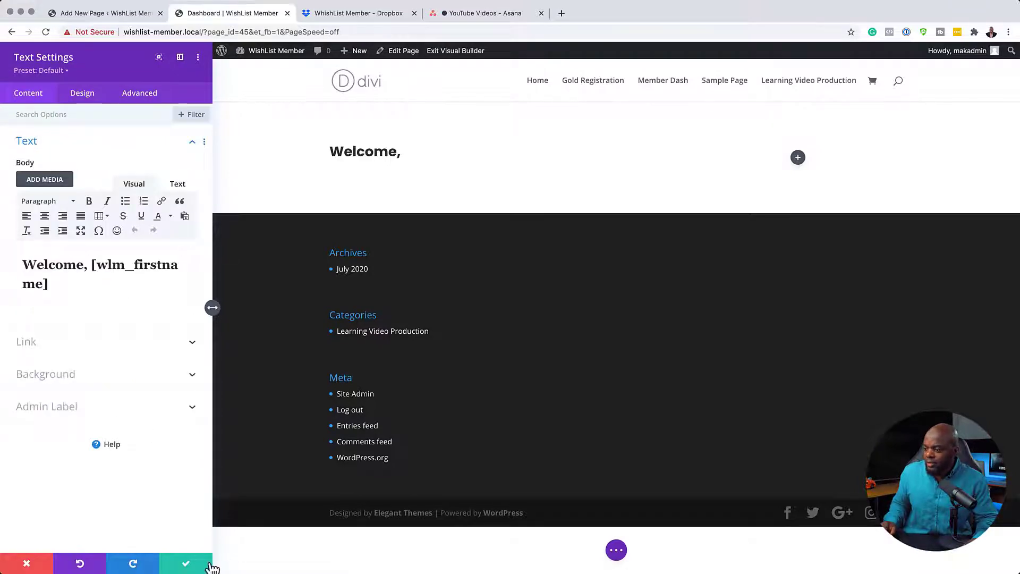
pyautogui.click(182, 565)
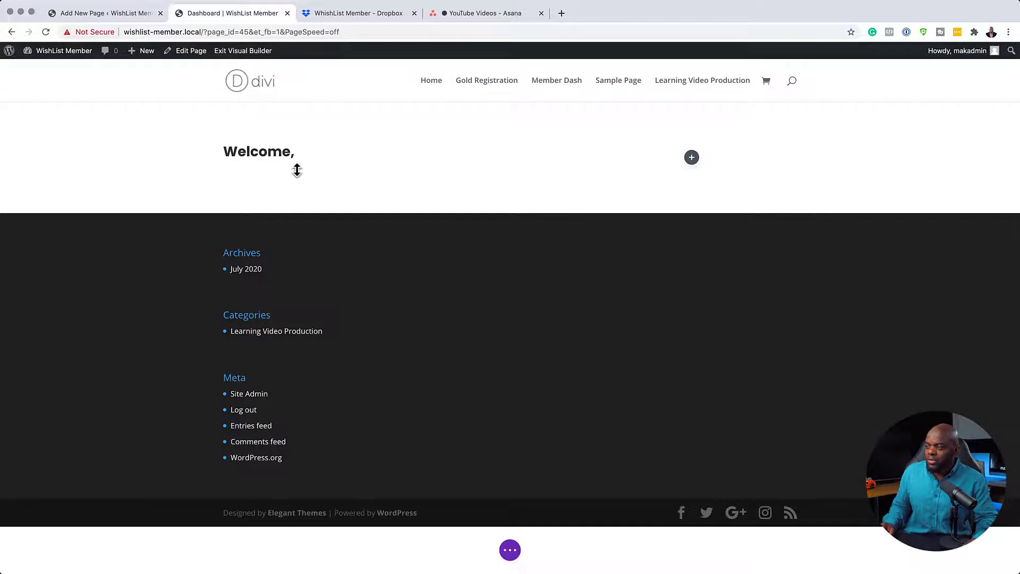
# Step: Insert a Video module directly below the Welcome heading
pyautogui.moveTo(392, 167)
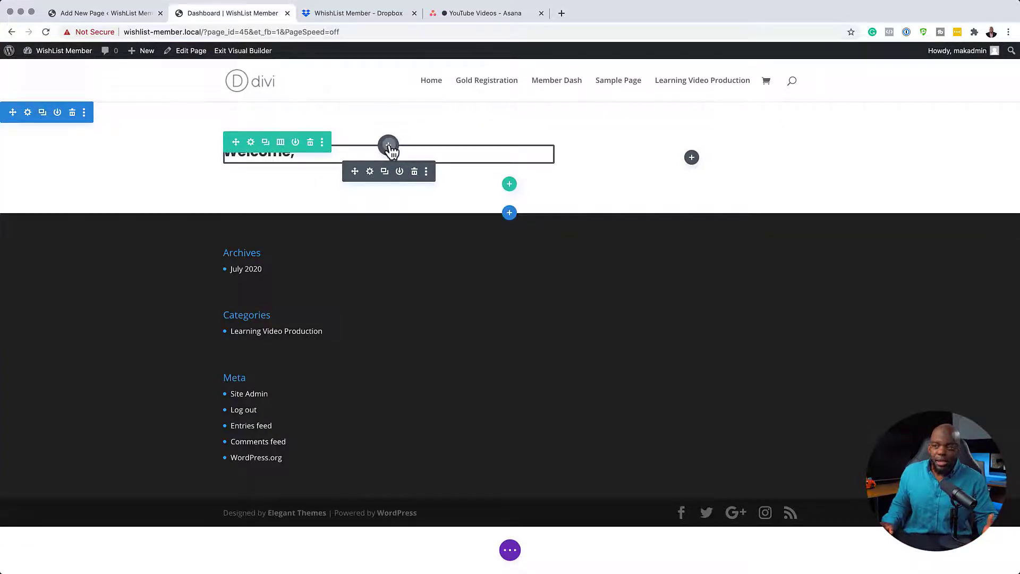
pyautogui.click(388, 146)
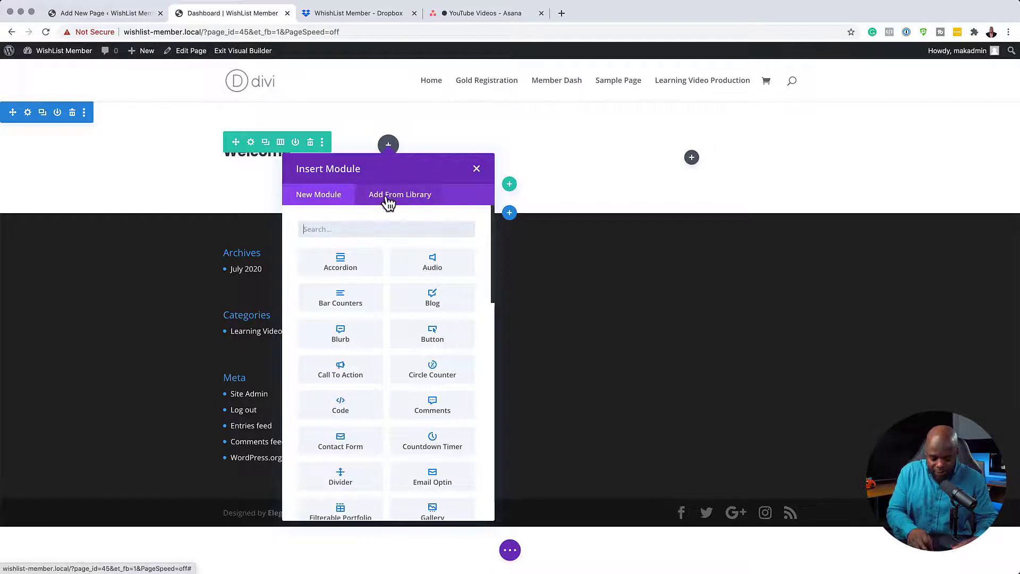
pyautogui.write('video')
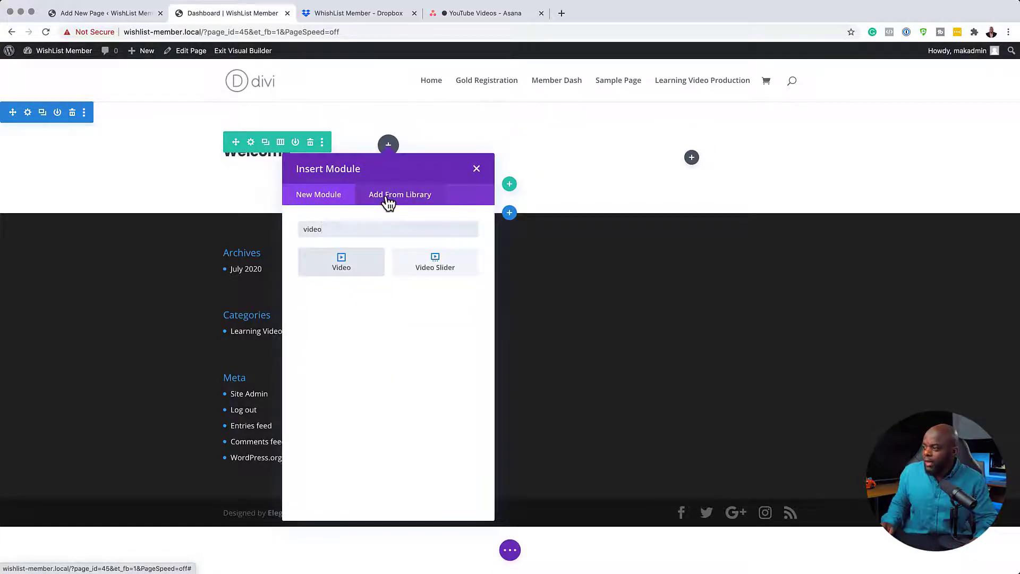
pyautogui.click(356, 270)
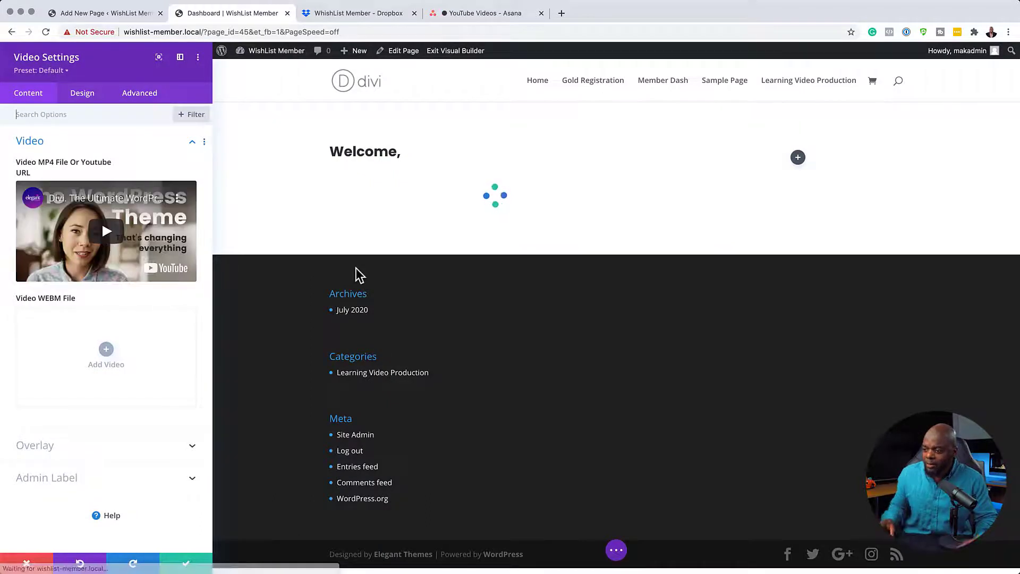
# Step: Set the video's overlay image to restaurant-hero-02.jpg from the media library
pyautogui.click(85, 447)
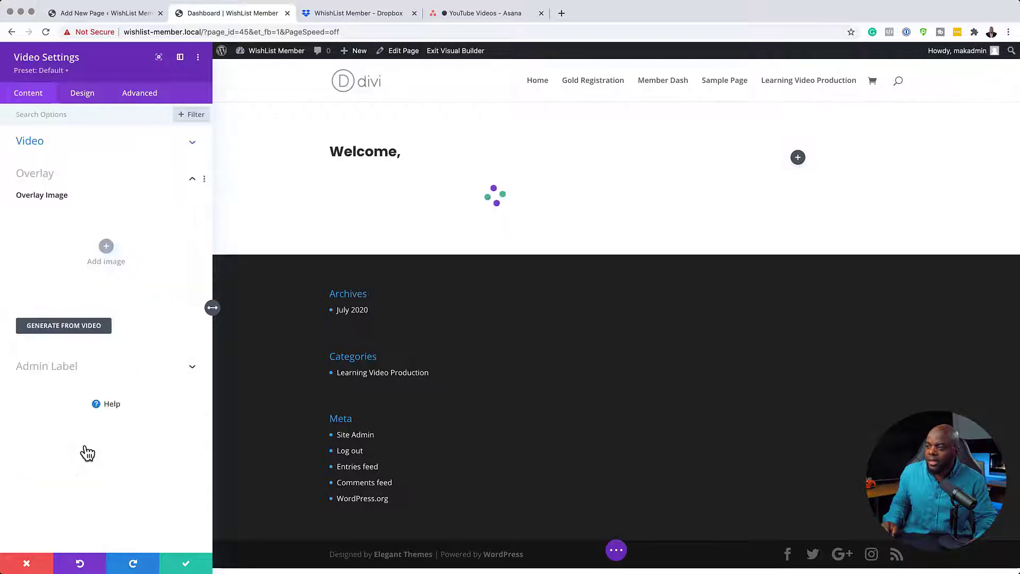
pyautogui.click(108, 257)
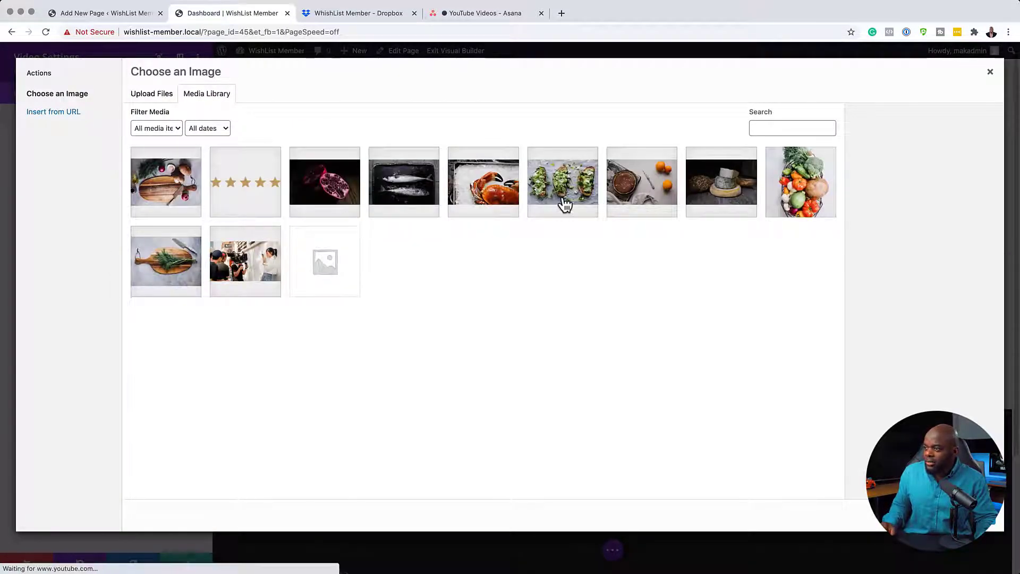
pyautogui.click(188, 271)
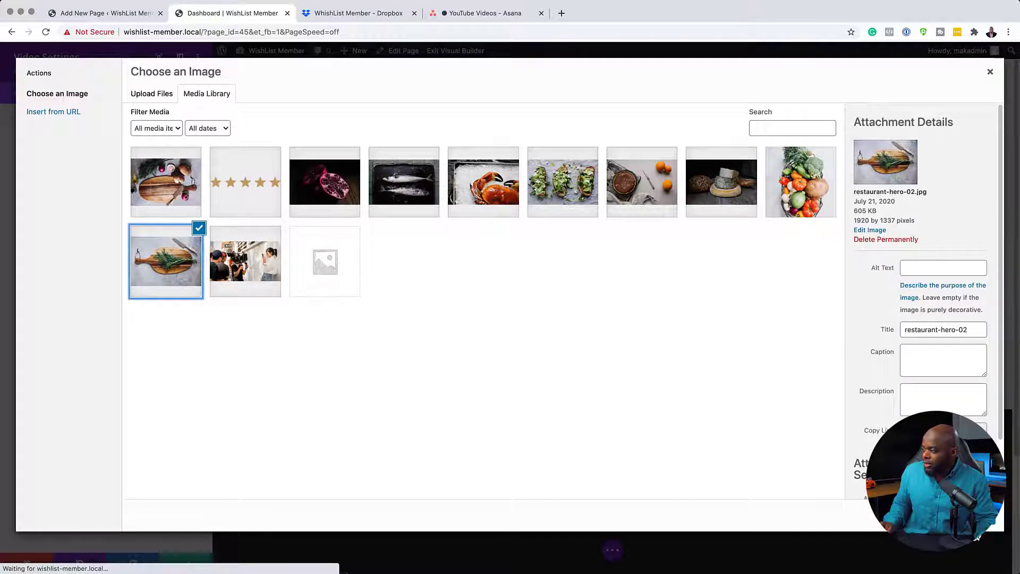
pyautogui.click(957, 515)
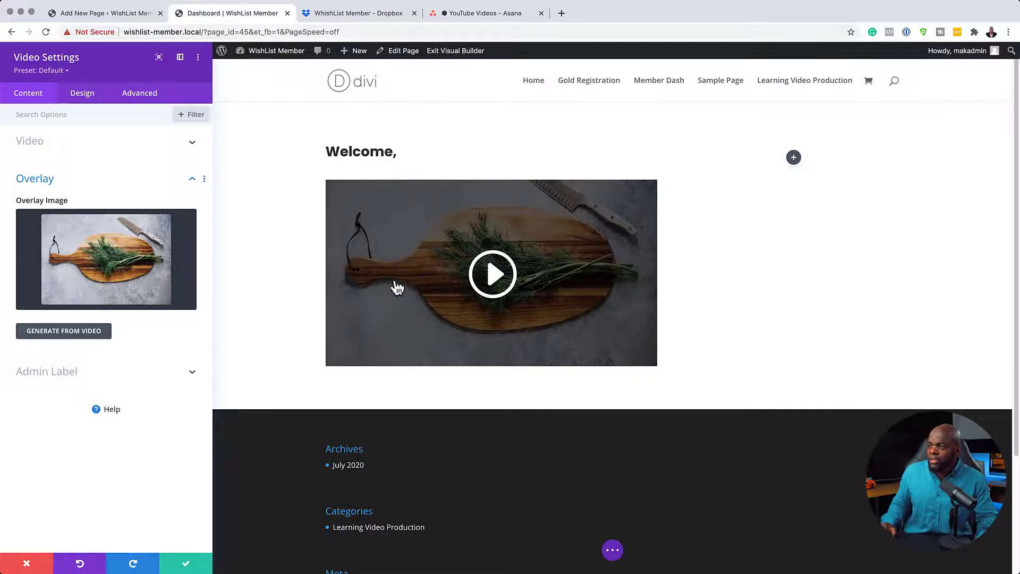
# Step: Enable a custom play icon size for the video and set the icon font size to 59px
pyautogui.click(83, 94)
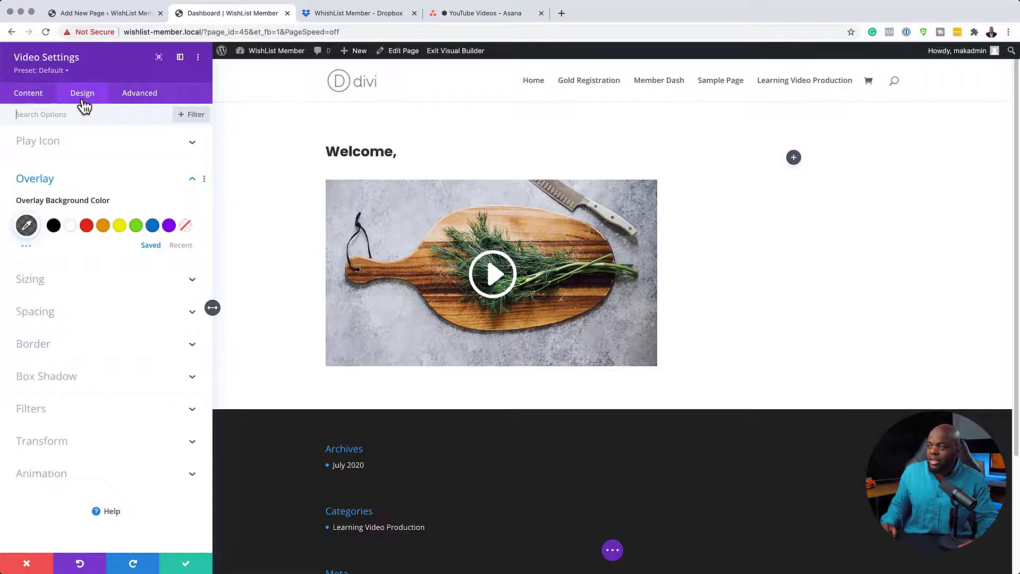
pyautogui.click(52, 148)
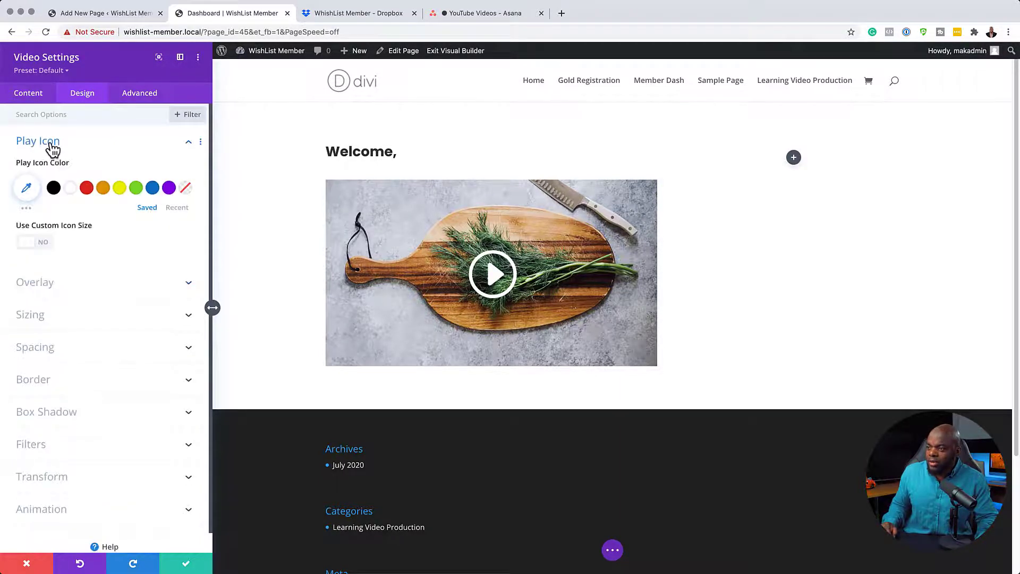
pyautogui.click(44, 244)
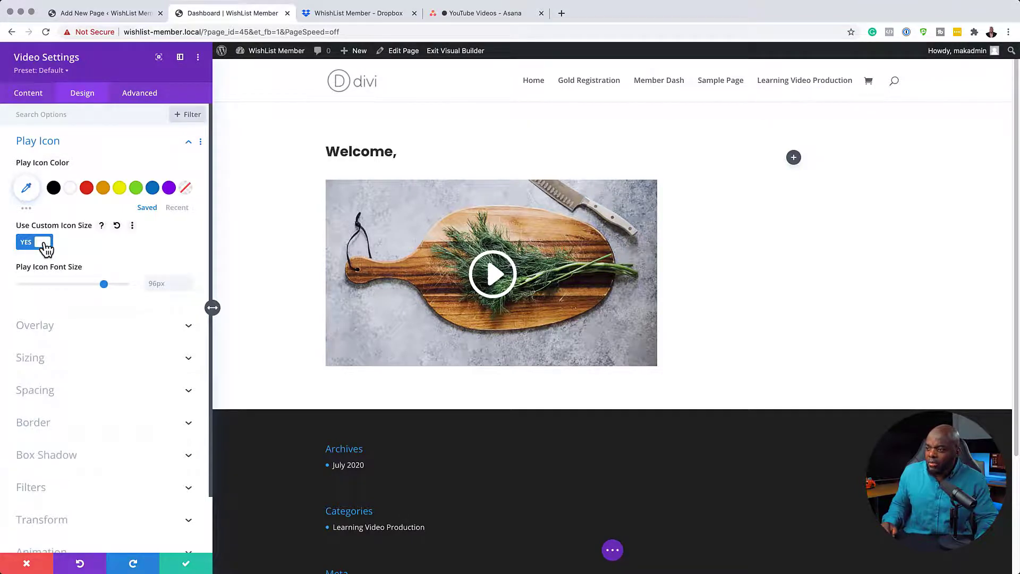
pyautogui.moveTo(105, 287); pyautogui.dragTo(71, 286)
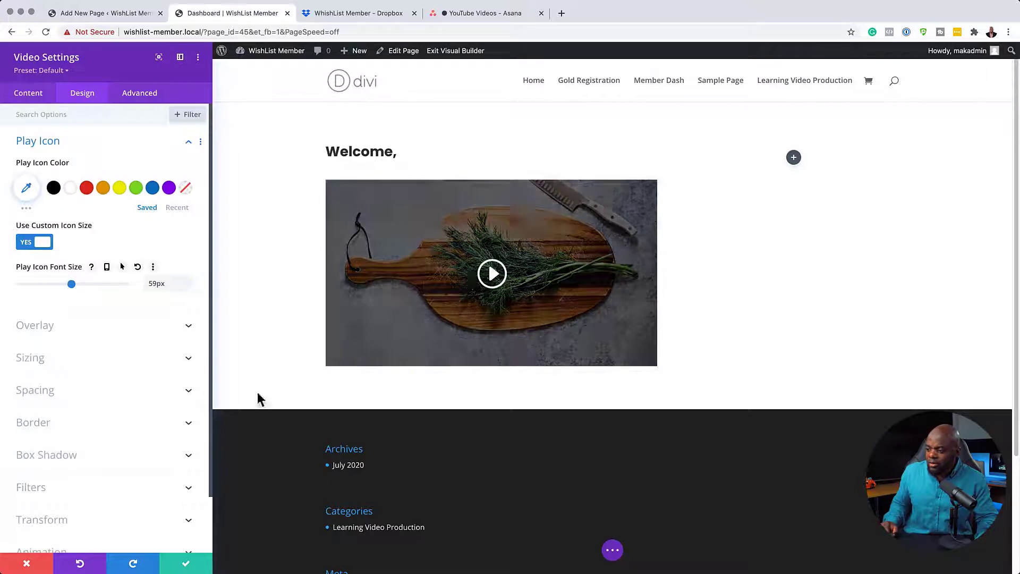
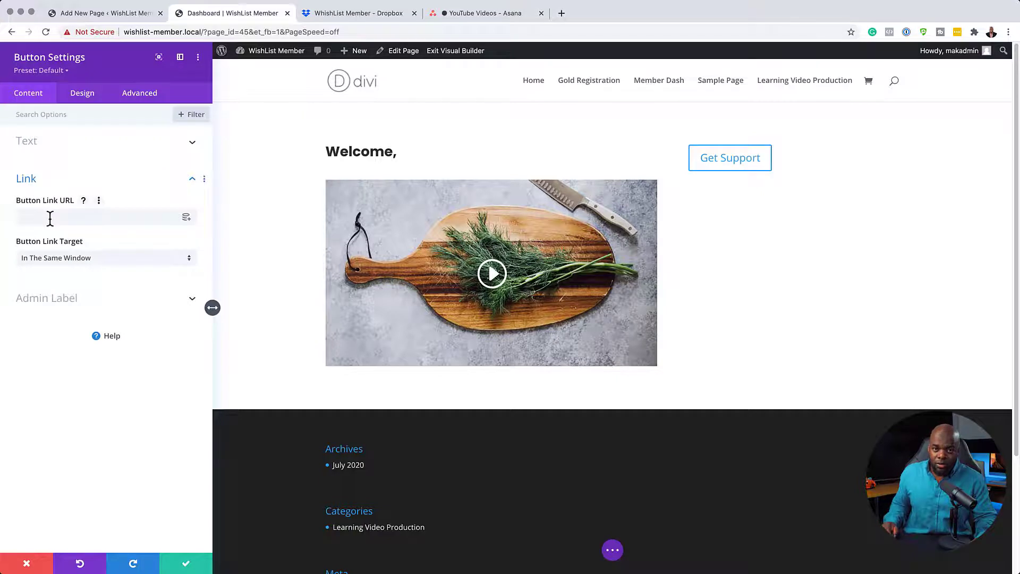
# Step: Save the Get Support button with its link URL left empty, and duplicate the button twice
pyautogui.click(50, 218)
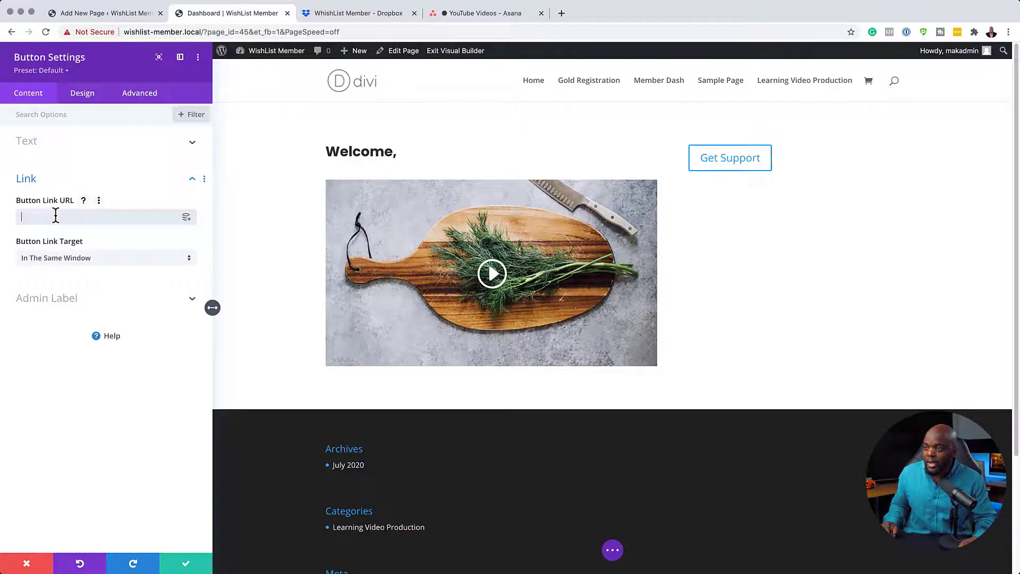
pyautogui.click(190, 564)
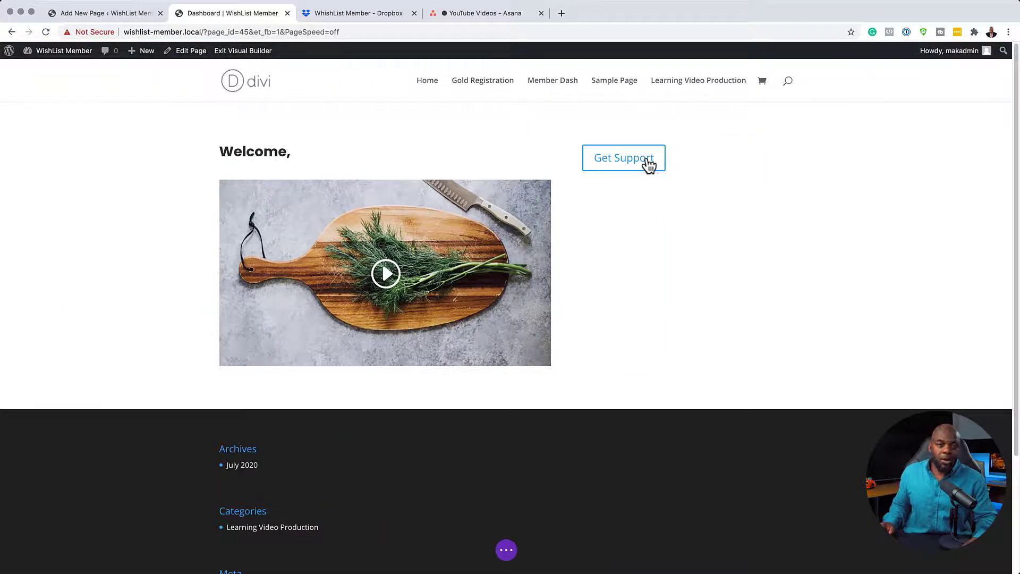
pyautogui.moveTo(649, 159)
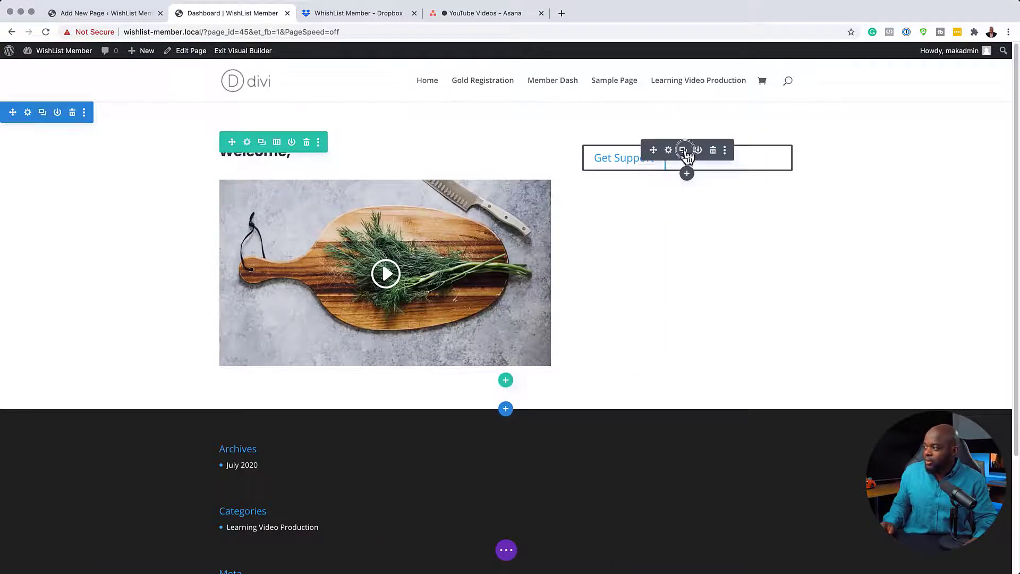
pyautogui.click(684, 151)
pyautogui.click(684, 151)
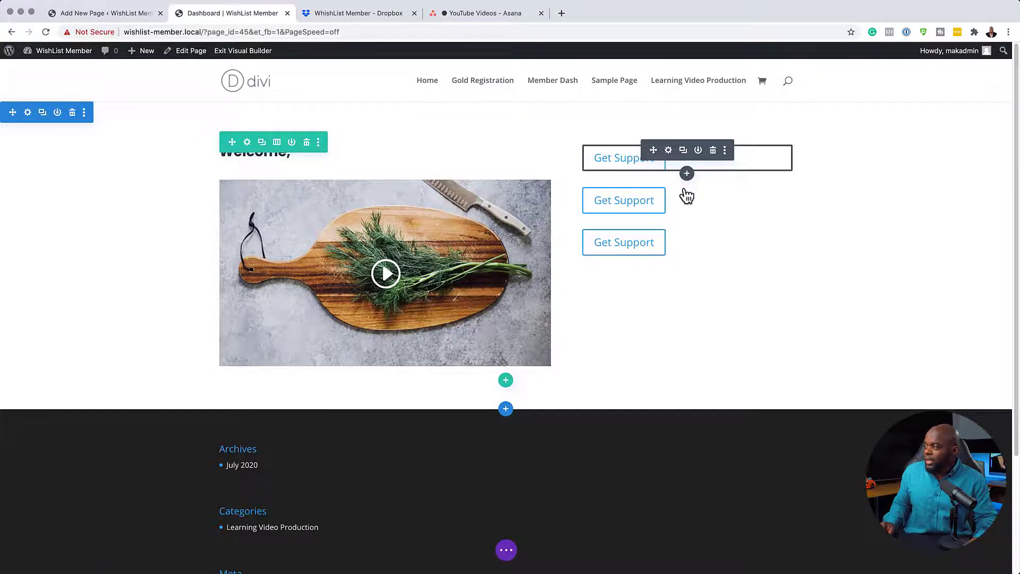
# Step: Change the second button's text to "Start Learning" and save its settings
pyautogui.moveTo(674, 192)
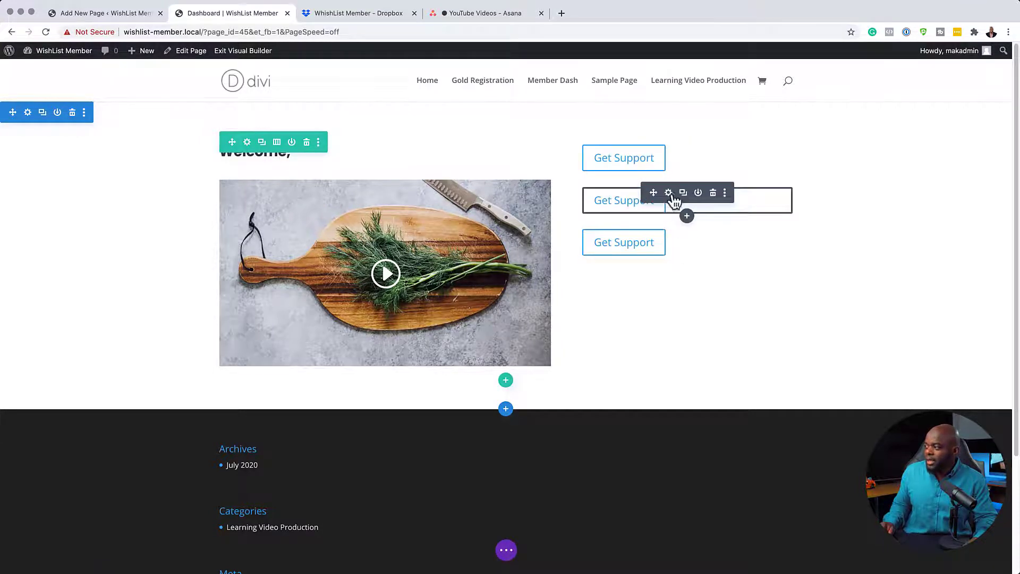
pyautogui.click(669, 192)
pyautogui.tripleClick(83, 179)
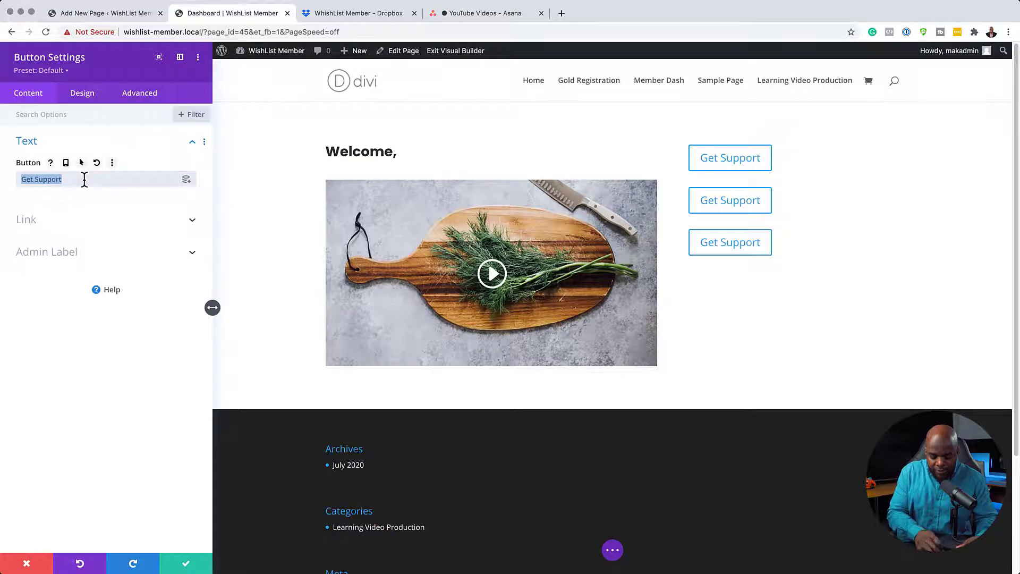
pyautogui.write('Start Learning')
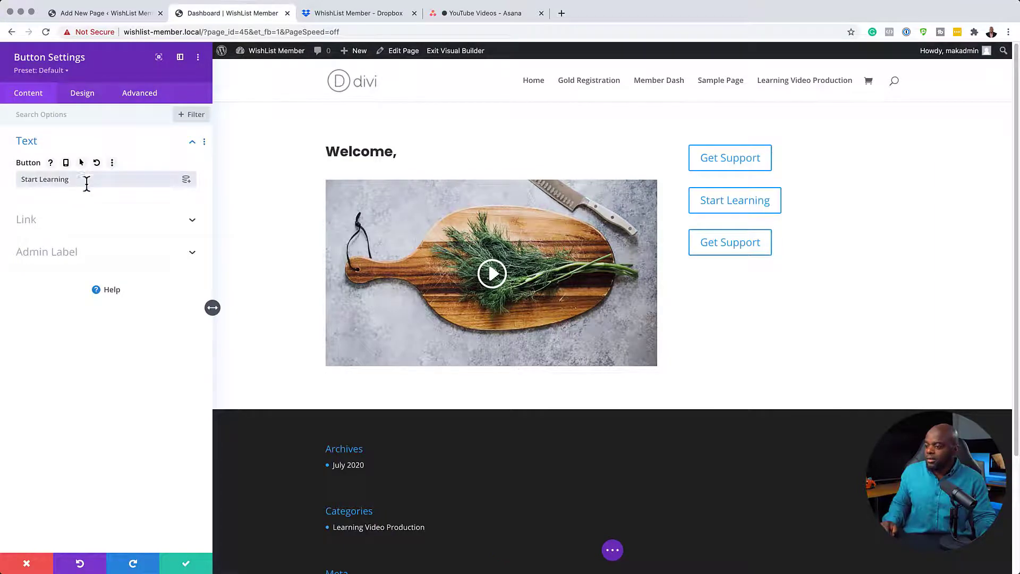
pyautogui.click(188, 562)
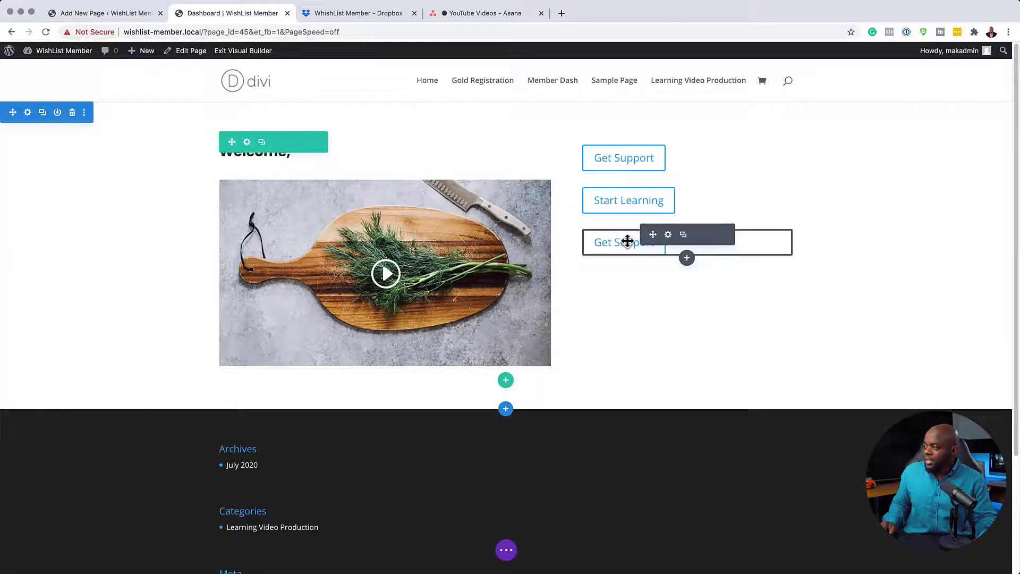
# Step: Change the third button's text to "Resources" and save its settings
pyautogui.click(669, 234)
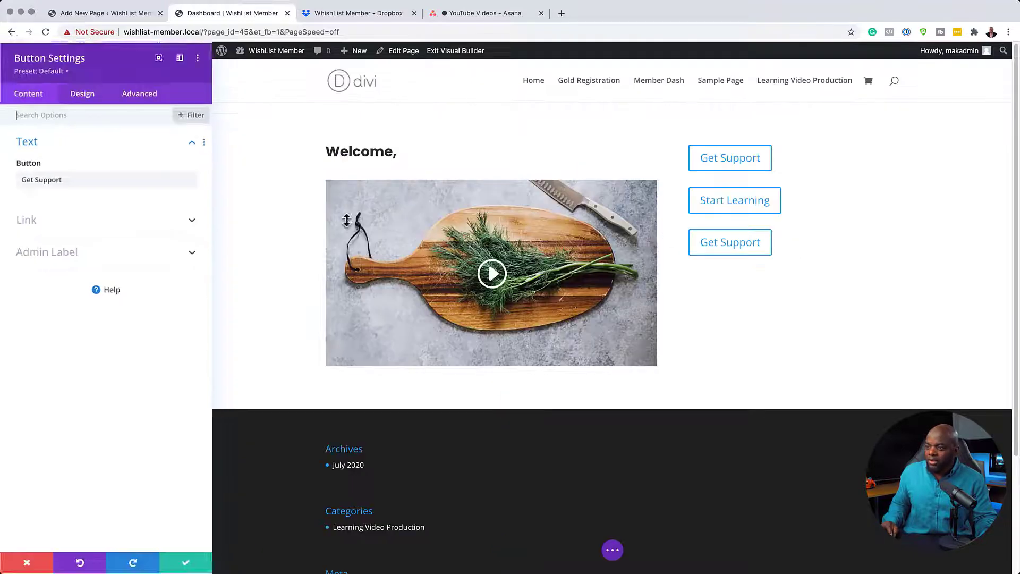
pyautogui.tripleClick(72, 181)
pyautogui.write('Resources')
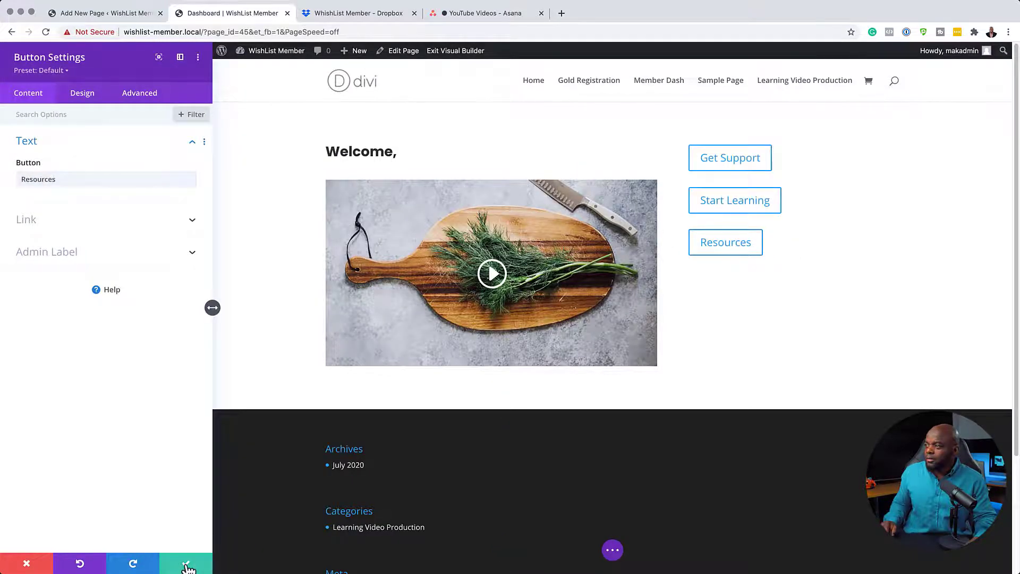
pyautogui.click(187, 564)
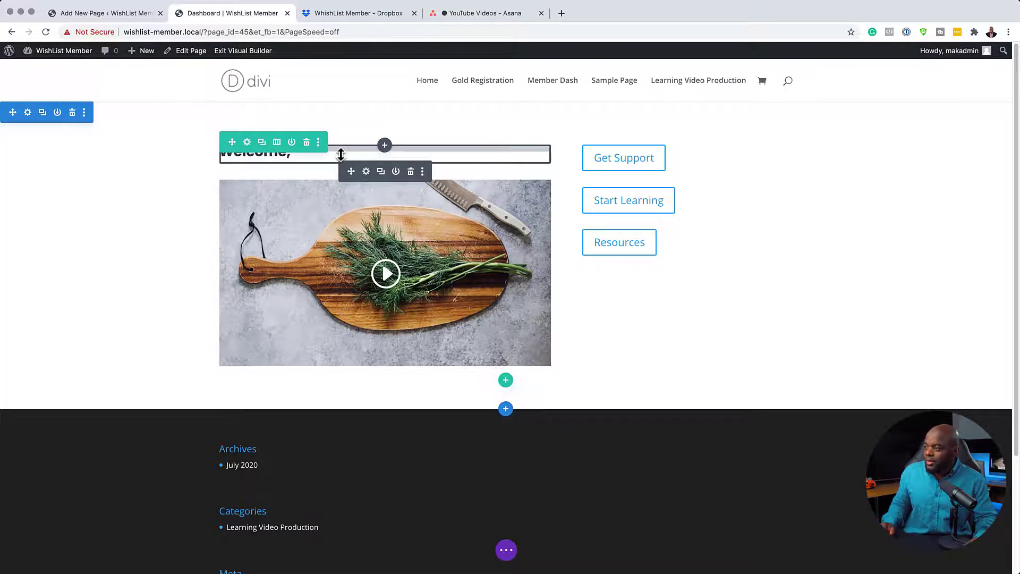
# Step: Duplicate the Welcome heading above the three buttons and change the copy's text to "Important Links", saving the module
pyautogui.click(381, 171)
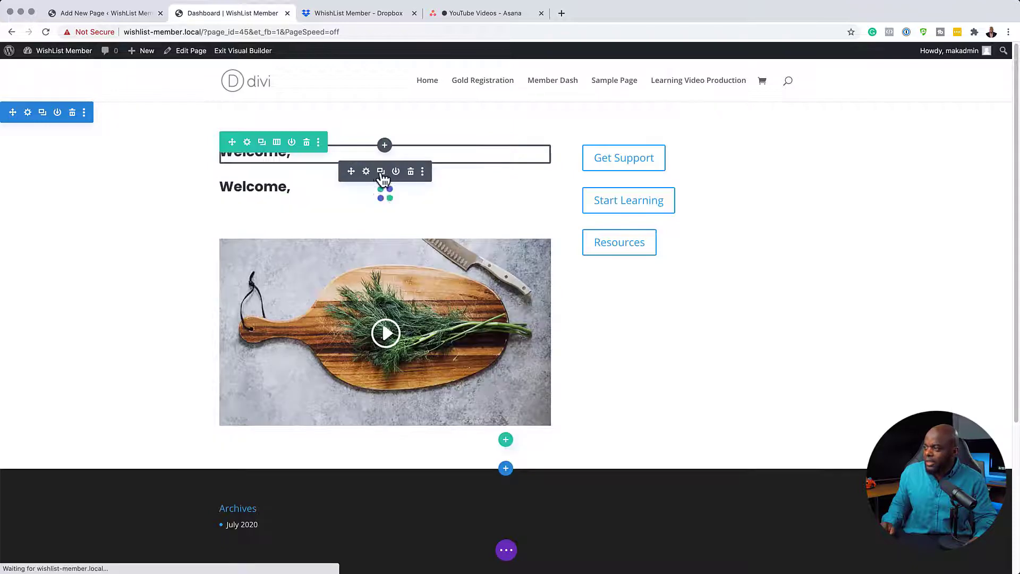
pyautogui.moveTo(436, 166); pyautogui.dragTo(595, 157)
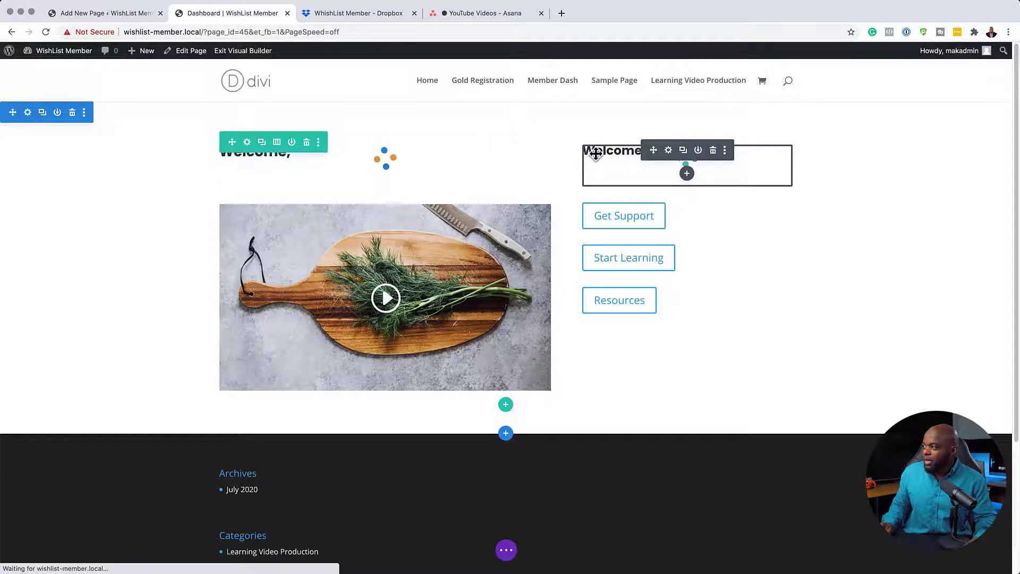
pyautogui.click(668, 151)
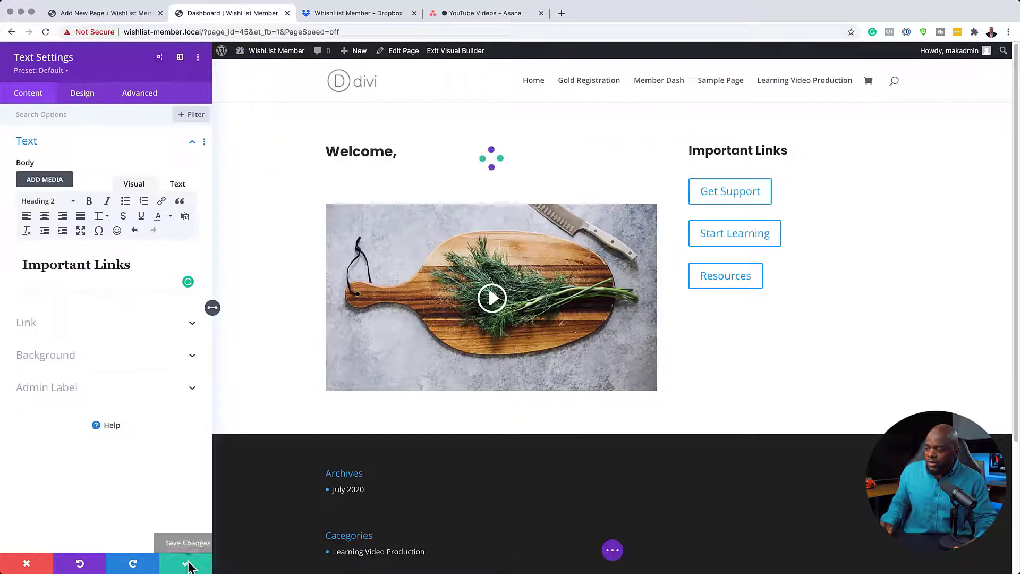
pyautogui.click(189, 566)
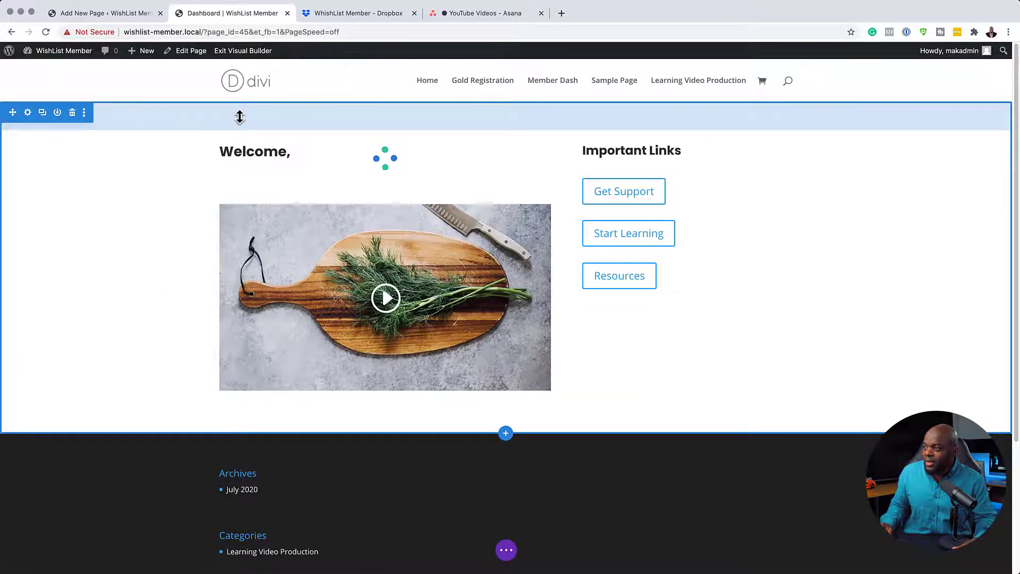
# Step: Increase the section's top and bottom padding to give the content more space
pyautogui.moveTo(239, 118); pyautogui.dragTo(233, 179)
pyautogui.click(518, 146)
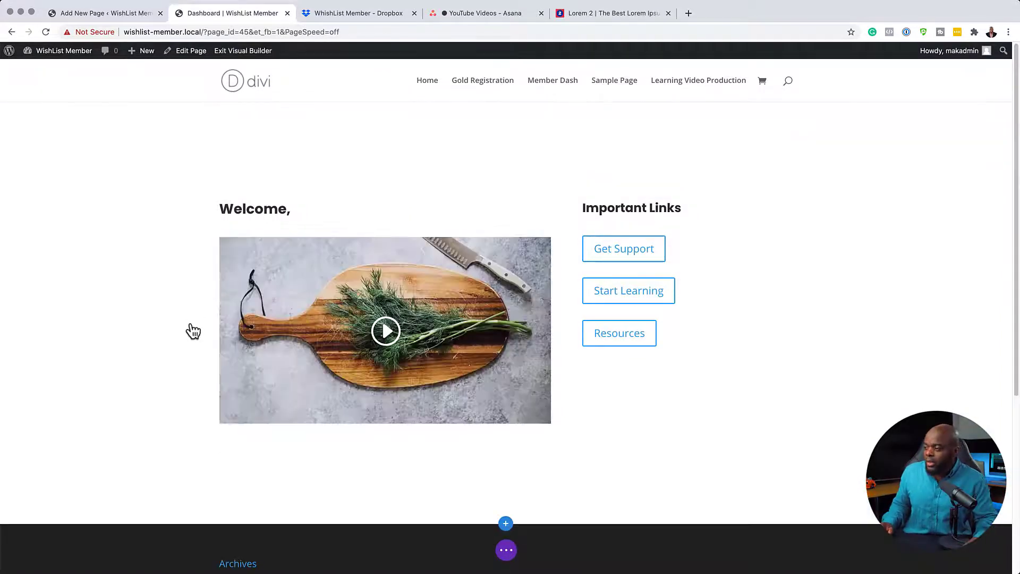
# Step: Insert a Text module directly below the video
pyautogui.scroll(-4, 387, 337)
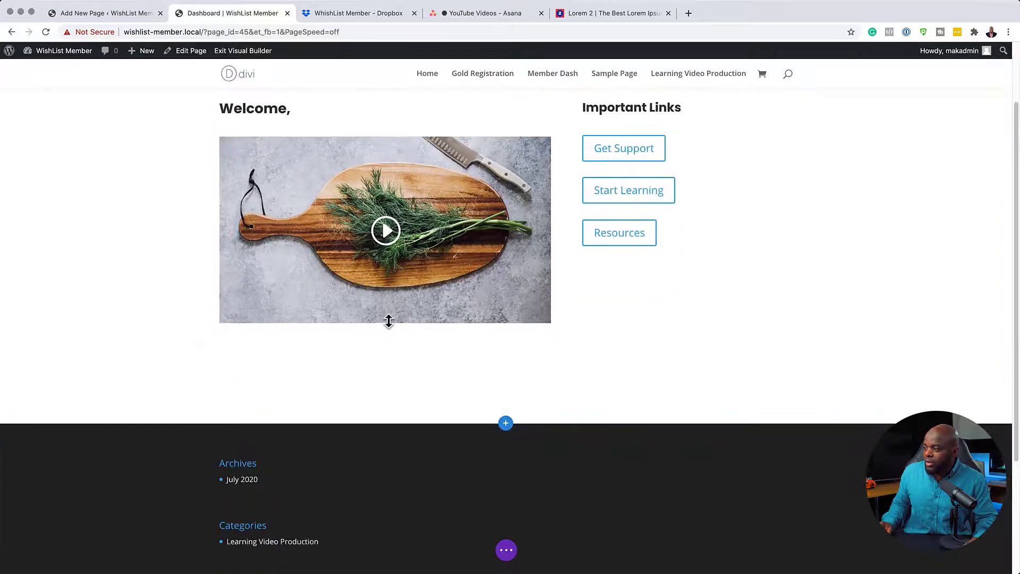
pyautogui.click(385, 305)
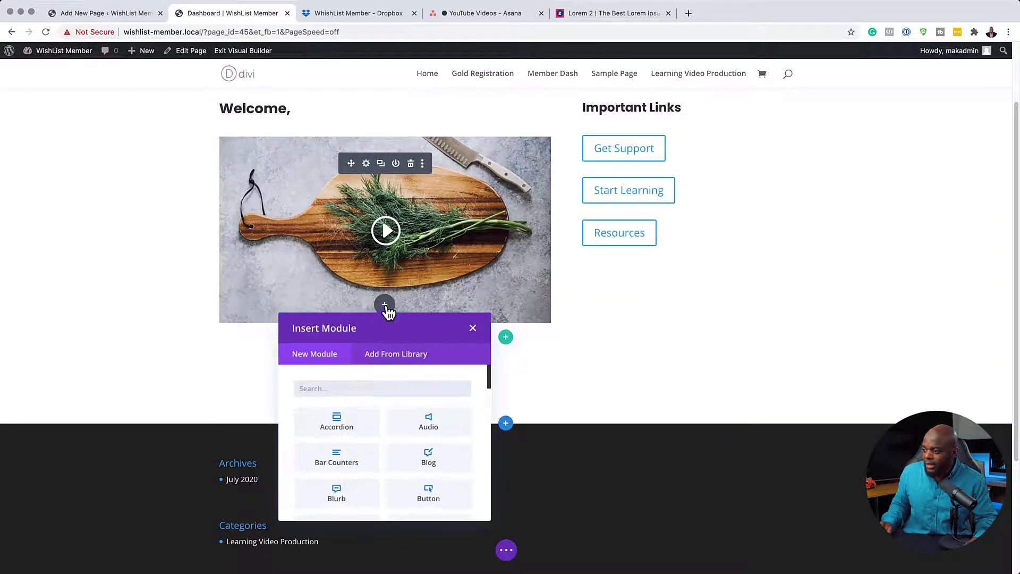
pyautogui.write('text')
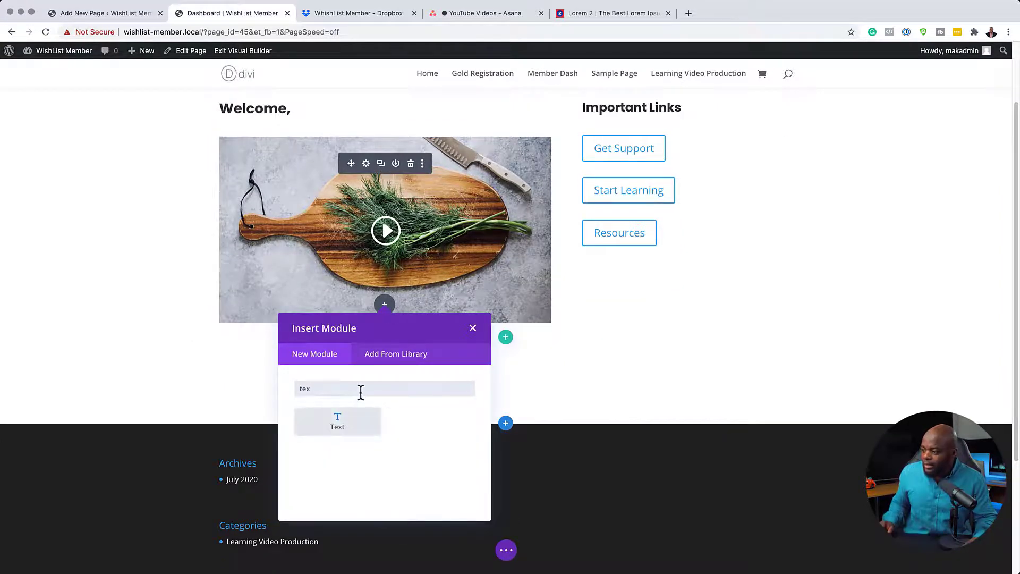
pyautogui.click(338, 426)
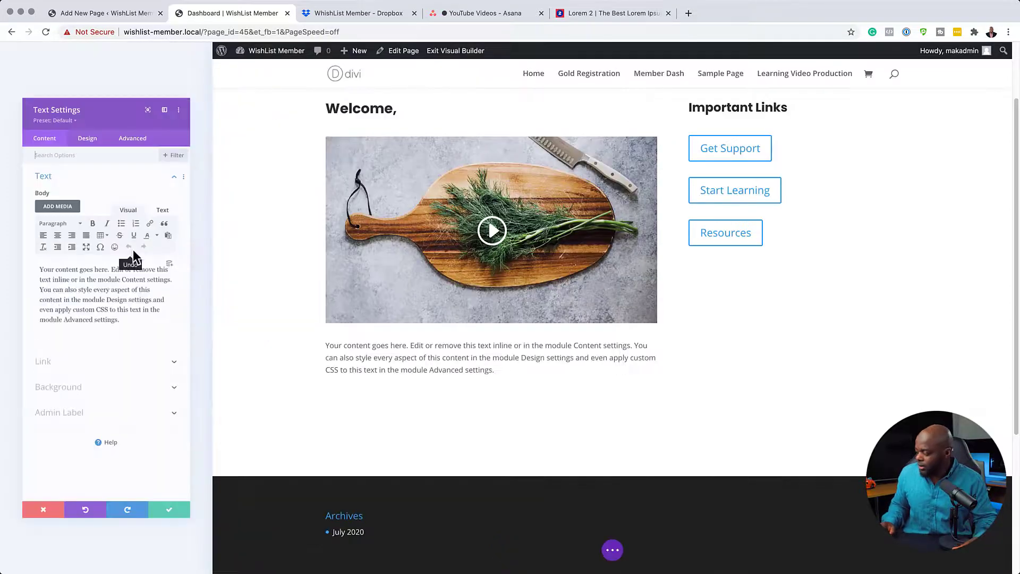
# Step: Replace the new Text module's placeholder body with the "Lorem ipsum dolor sit amet" paragraphs and open its design settings
pyautogui.click(131, 323)
pyautogui.press('super+a')
pyautogui.write('Lorem ipsum dolor sit amet, consectetuer adipiscing elit. Donec odio. Quisque volutpat mattis eros. Nullam malesuada erat ut turpis. Suspendisse urna nibh, viverra non, semper suscipit, posuere a, pede. Donec nec justo eget felis facilisis fermentum. Aliquam porttitor mauris sit amet orci. Aenean dignissim pellentesque felis. Morbi in sem quis dui placerat ornare. Pellentesque odio nisi, euismod in, pharetra a, ultricies in, diam. Sed arcu. Cras consequat.')
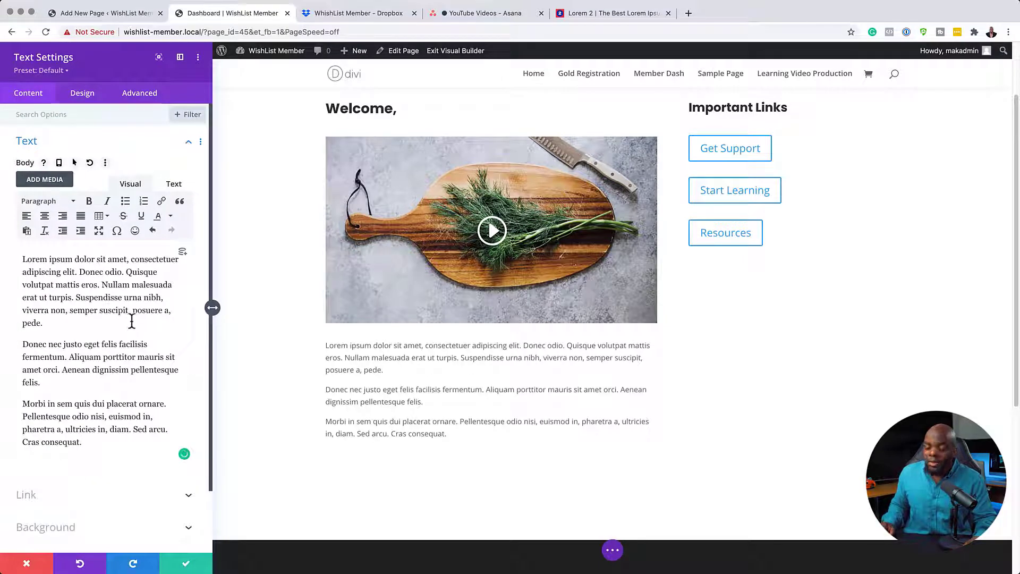
pyautogui.click(82, 94)
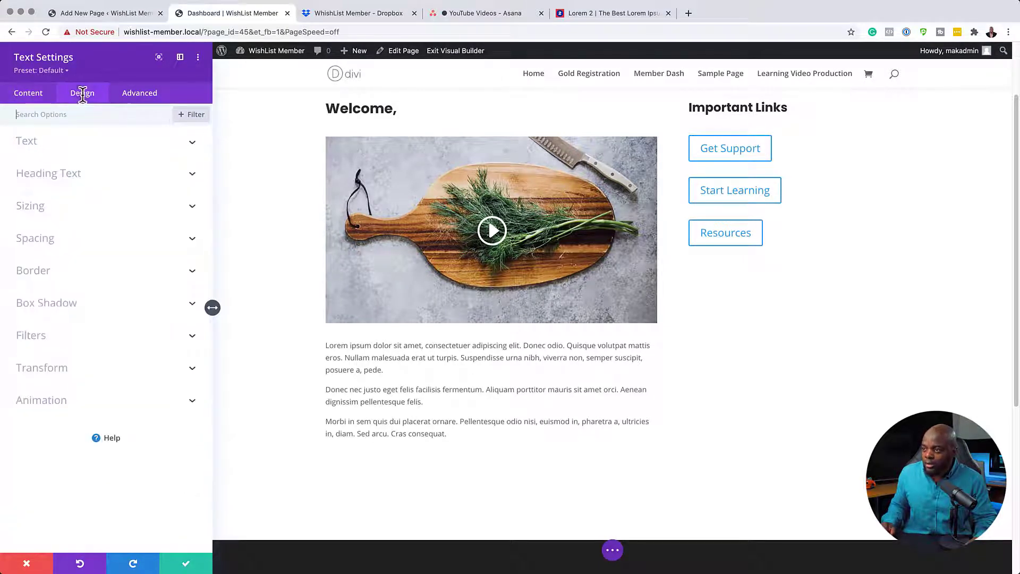
# Step: Style the paragraph text below the video in Poppins at 17px with a 1.8em line height, and save the module
pyautogui.click(45, 149)
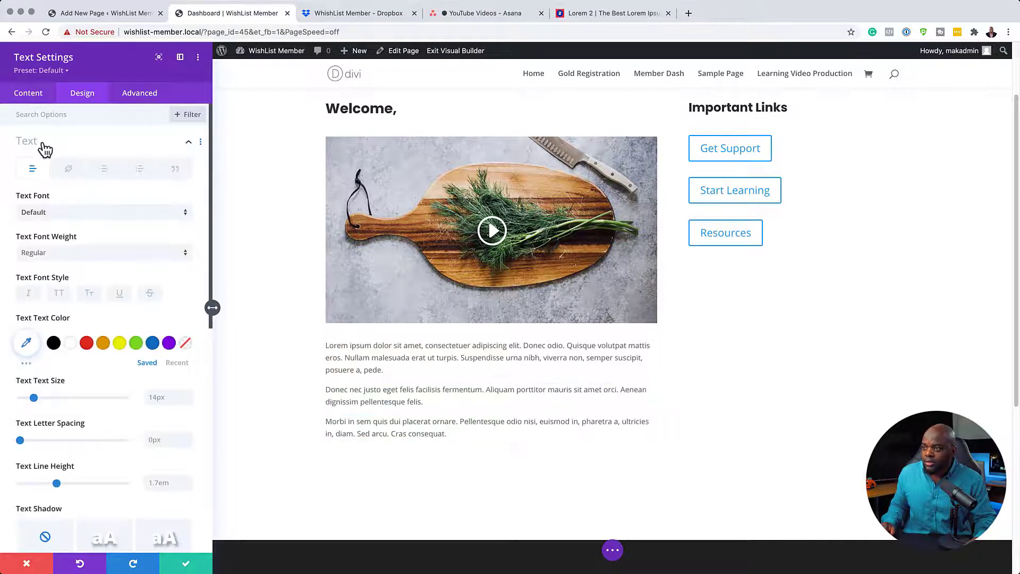
pyautogui.click(64, 213)
pyautogui.click(64, 149)
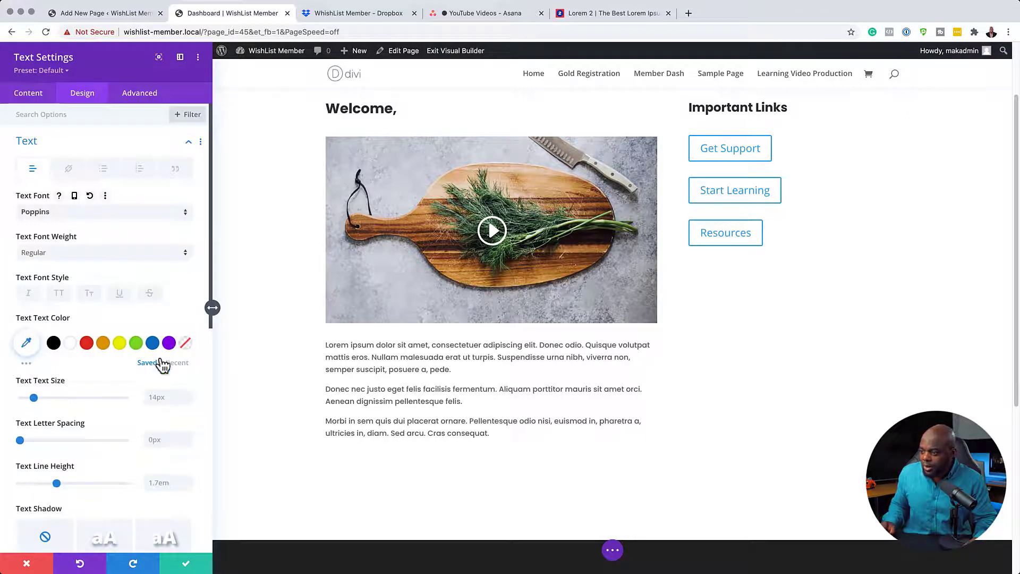
pyautogui.click(189, 396)
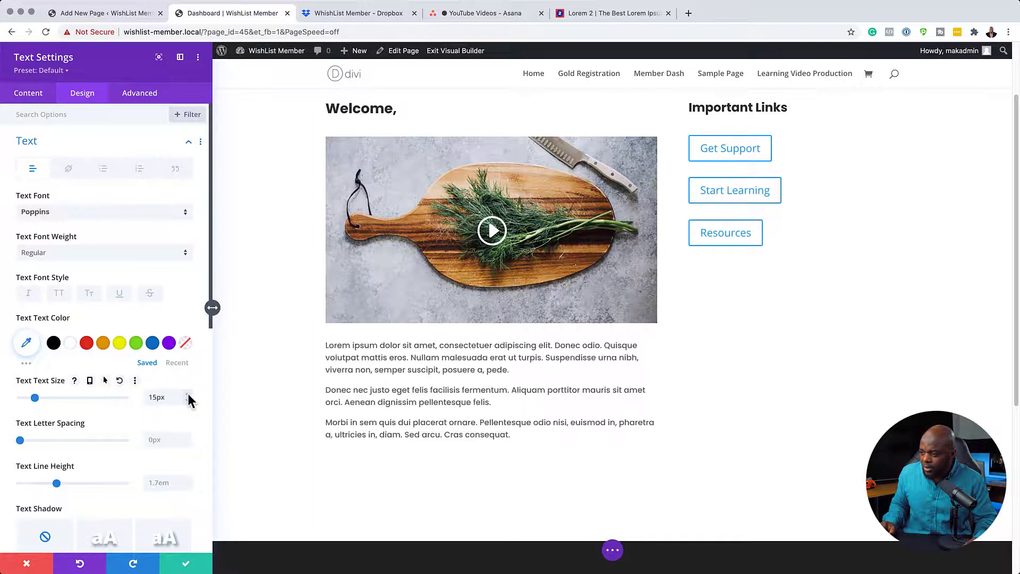
pyautogui.click(189, 396)
pyautogui.click(189, 396)
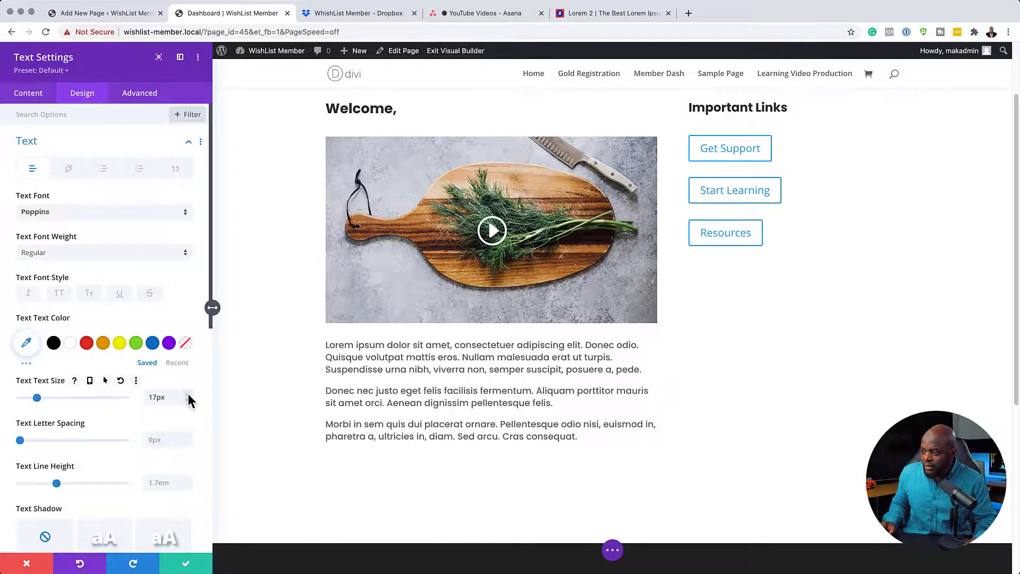
pyautogui.click(190, 480)
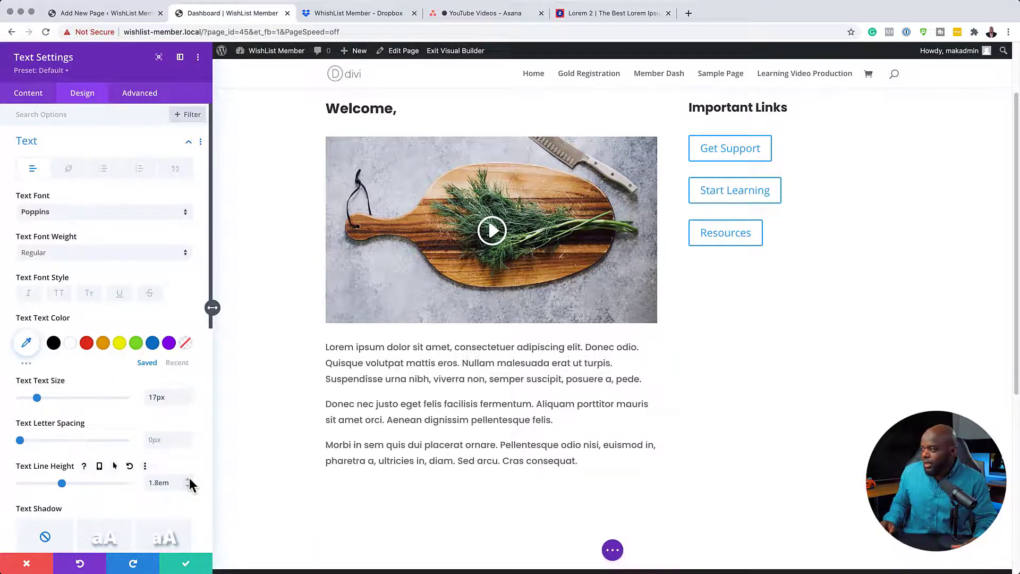
pyautogui.click(186, 563)
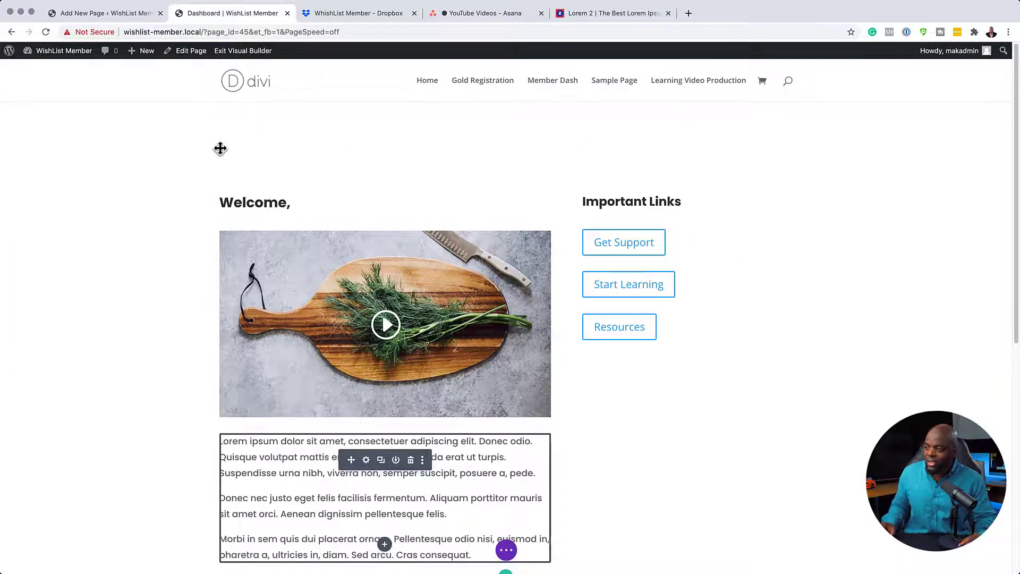
pyautogui.scroll(-1, 140, 298)
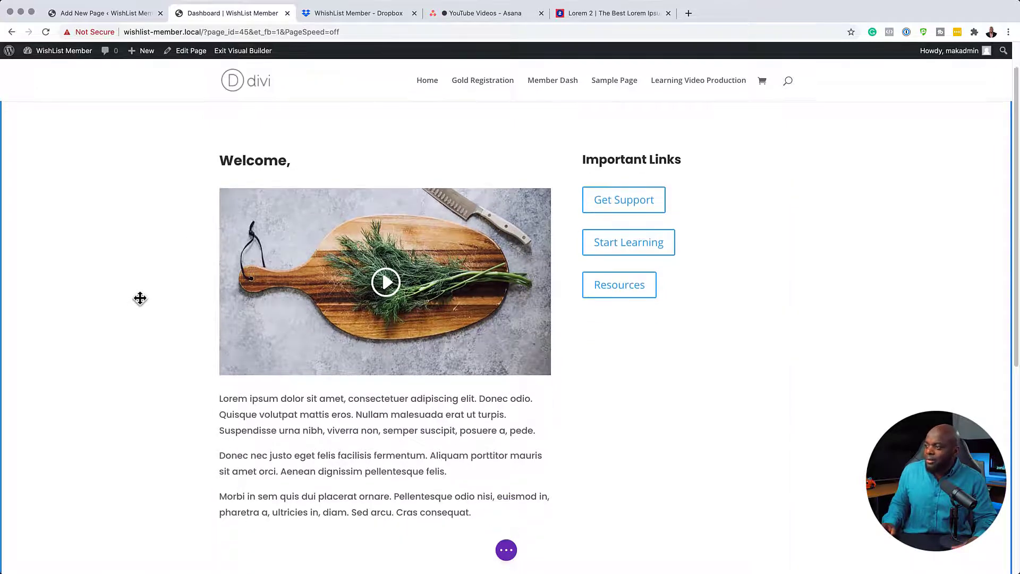
pyautogui.scroll(-1, 359, 268)
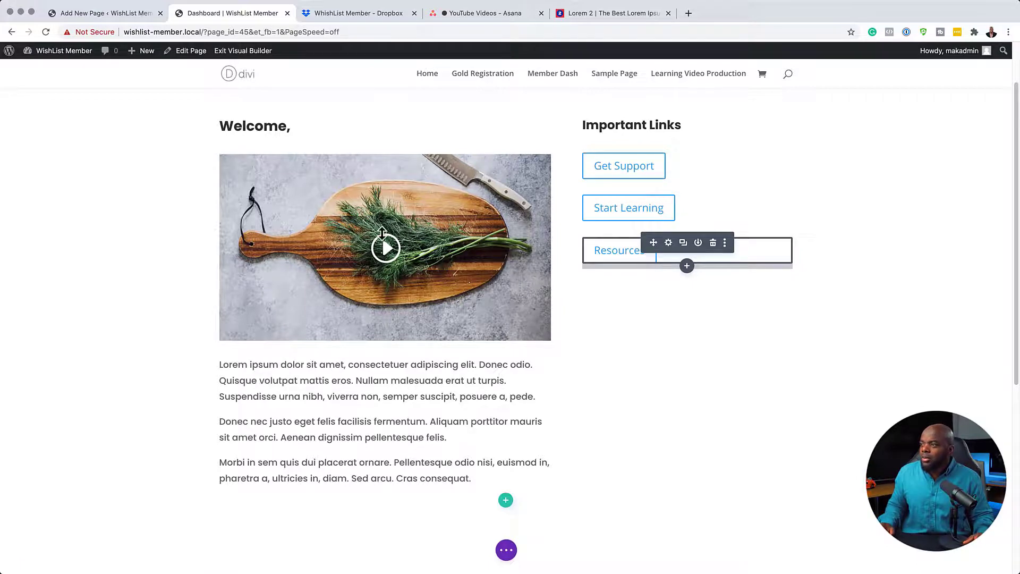
pyautogui.scroll(2, 146, 266)
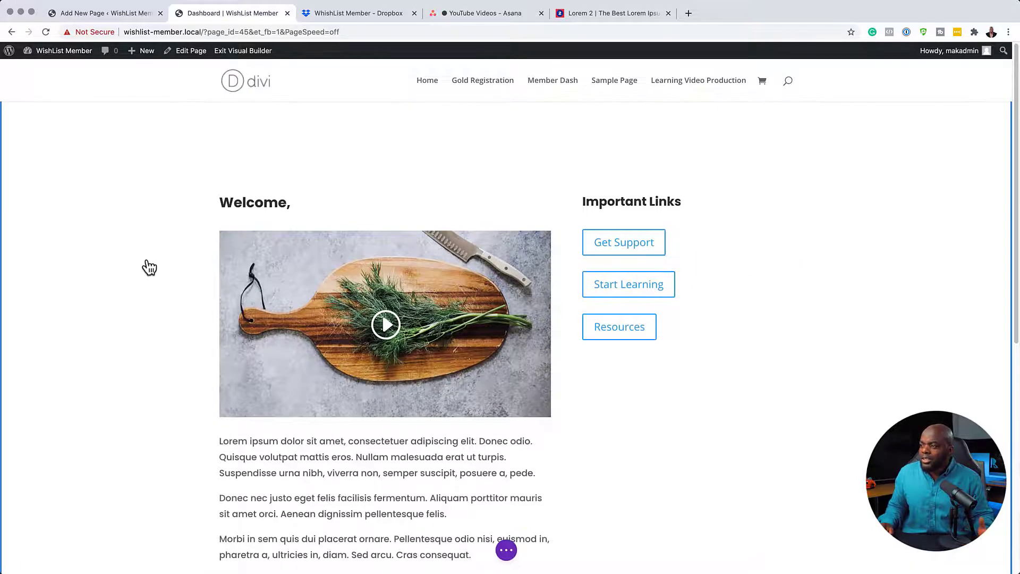
# Step: On the "code" page, replace the first-name mergecode with the WishList Member Membership Levels mergecode and copy it
pyautogui.click(128, 16)
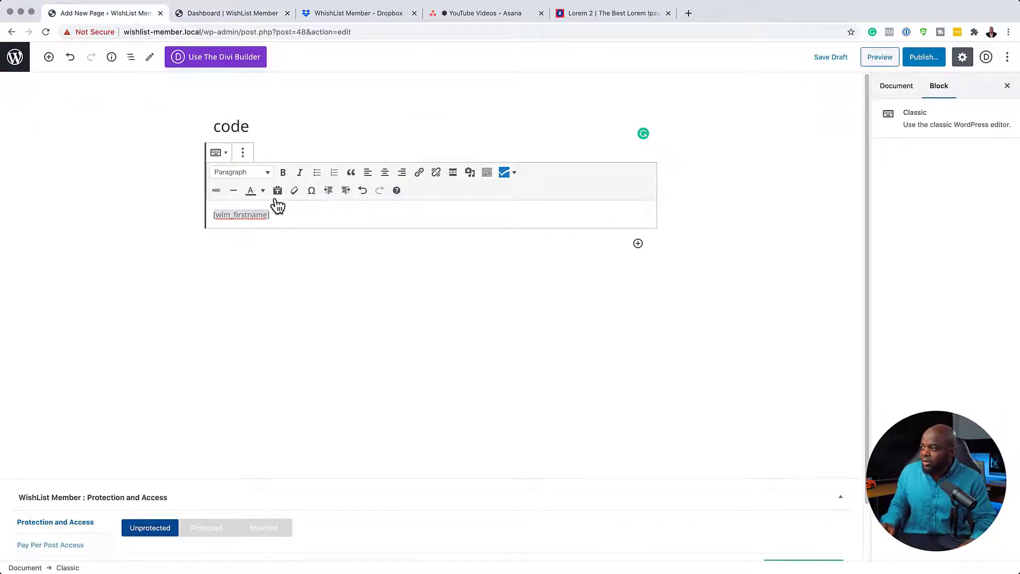
pyautogui.click(516, 175)
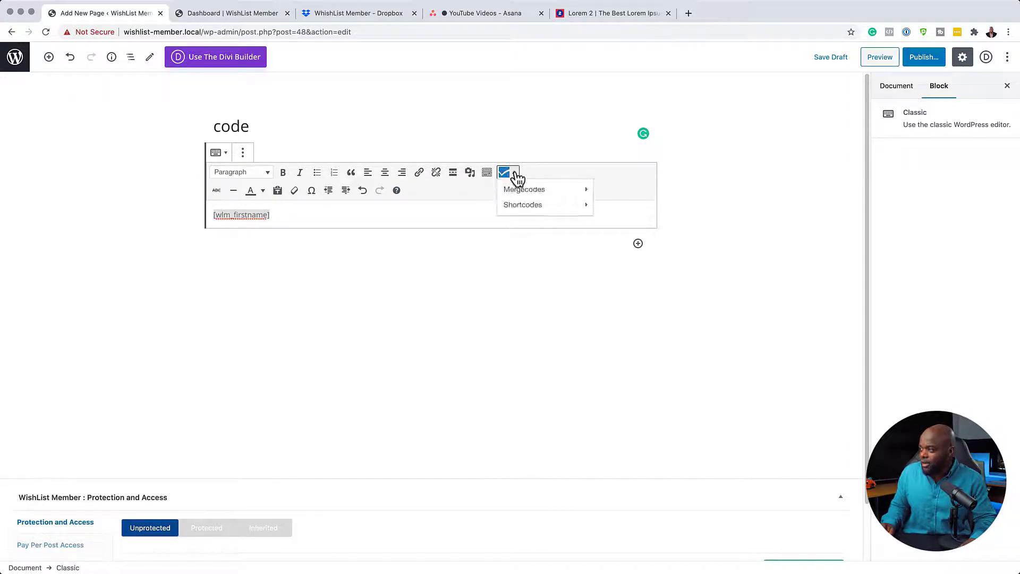
pyautogui.moveTo(520, 195)
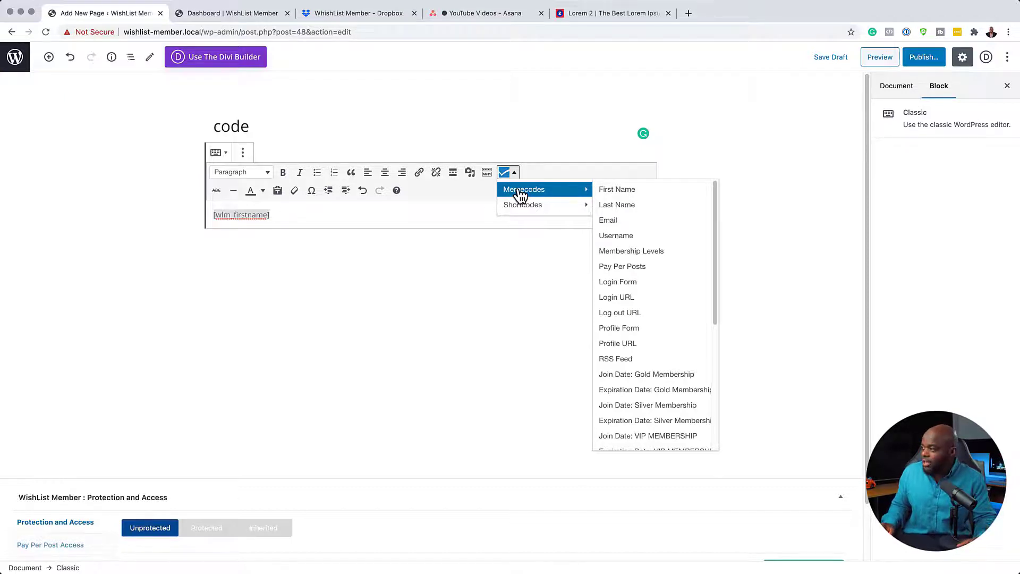
pyautogui.click(632, 251)
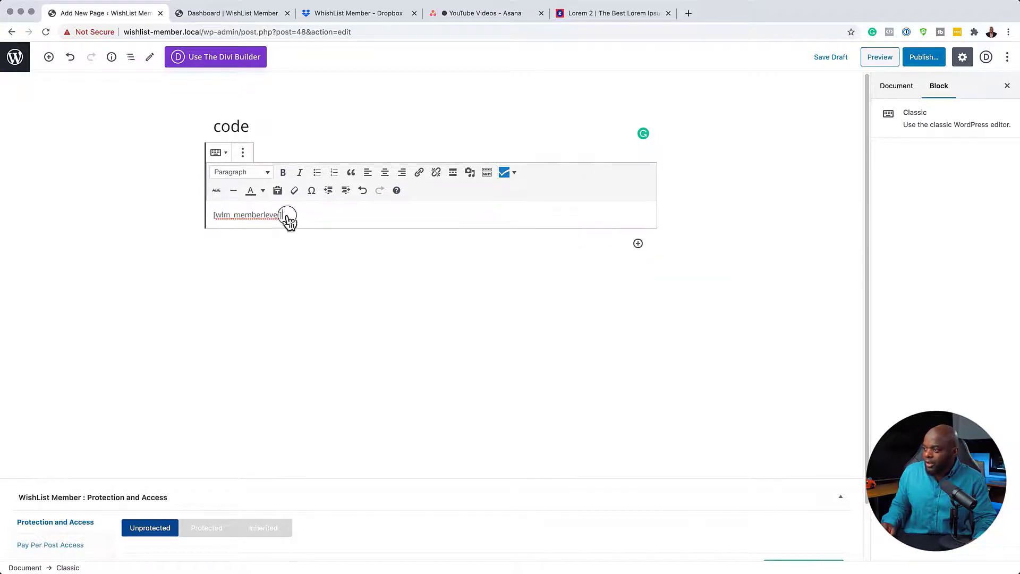
pyautogui.click(210, 216)
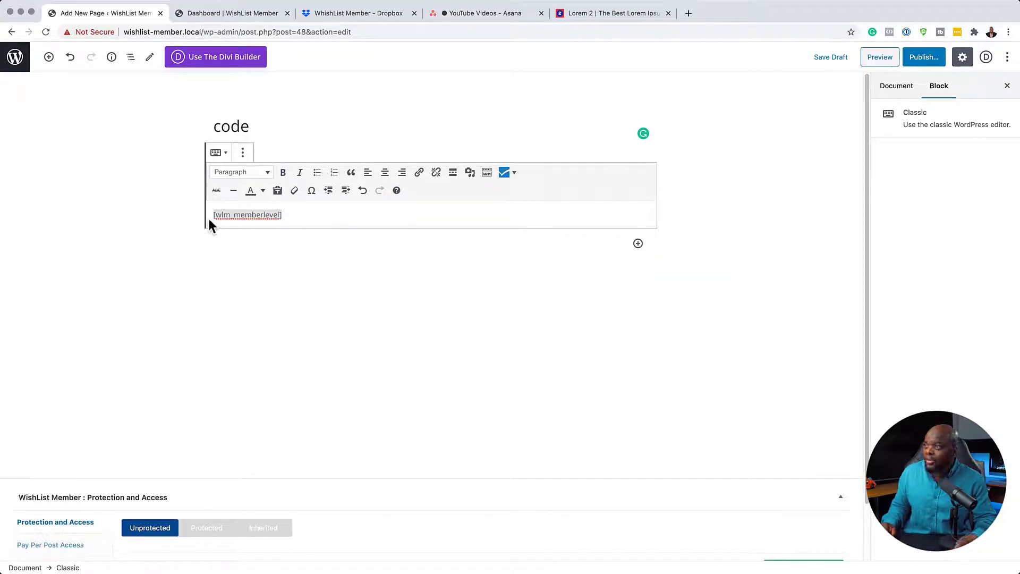
# Step: On the Dashboard page, duplicate the Important Links heading and change the copy's text to "Your Membership Level is [wlm_memberlevel]", saving the module
pyautogui.click(252, 13)
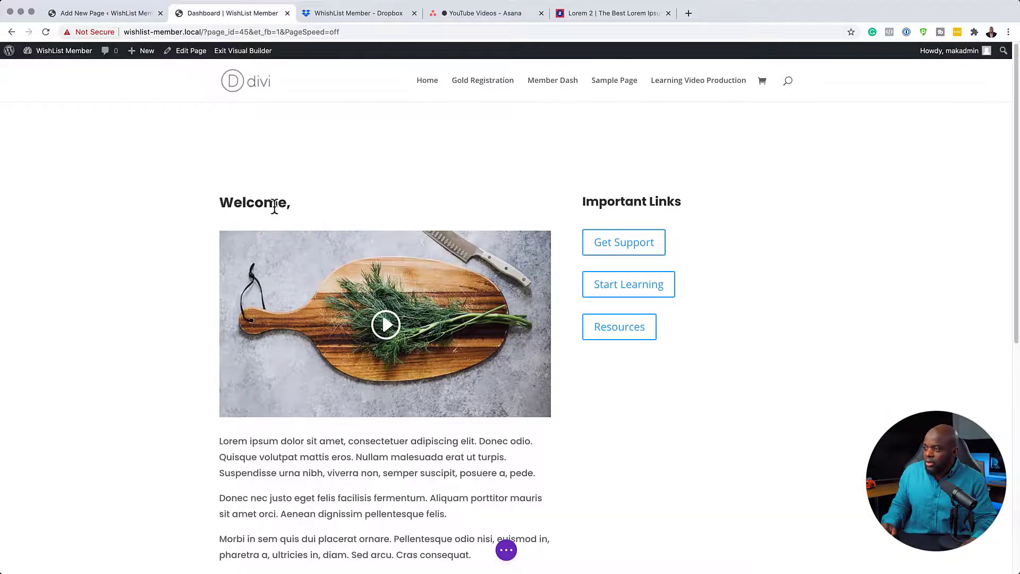
pyautogui.click(684, 202)
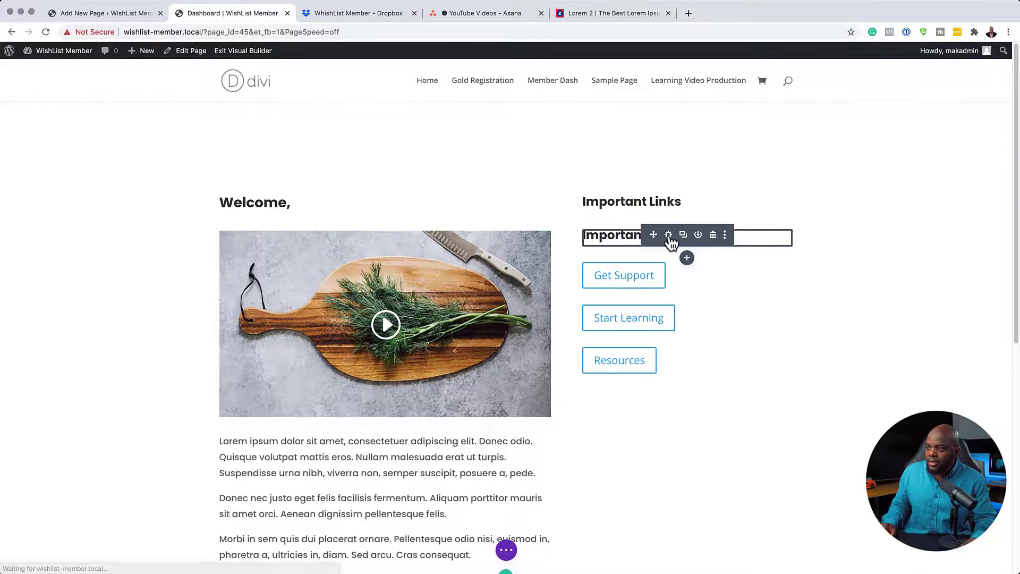
pyautogui.click(669, 236)
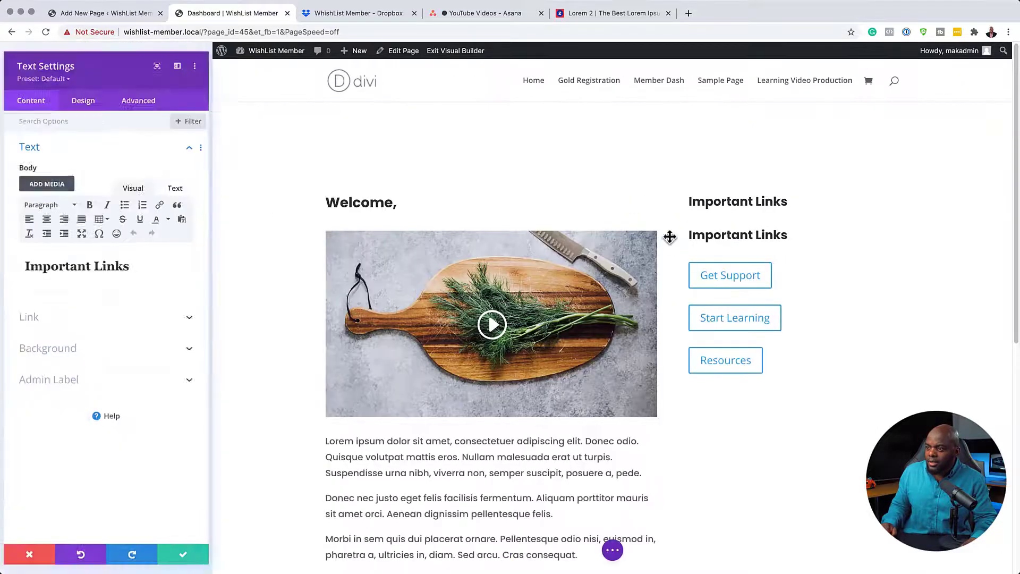
pyautogui.click(20, 264)
pyautogui.hotkey('ctrl', 'a')
pyautogui.write('Your Membership Level is [wlm_memberlevel]')
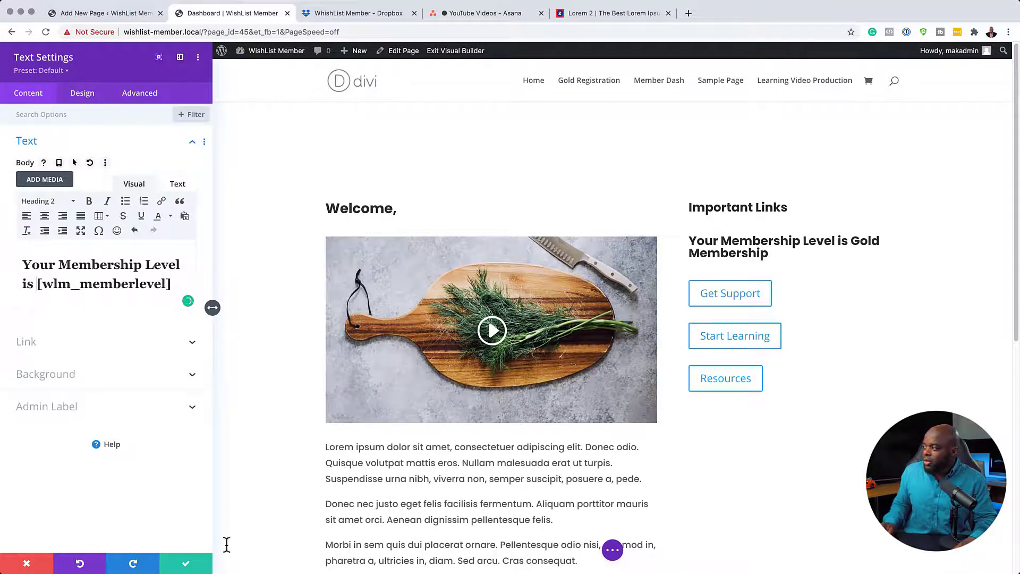
pyautogui.click(703, 244)
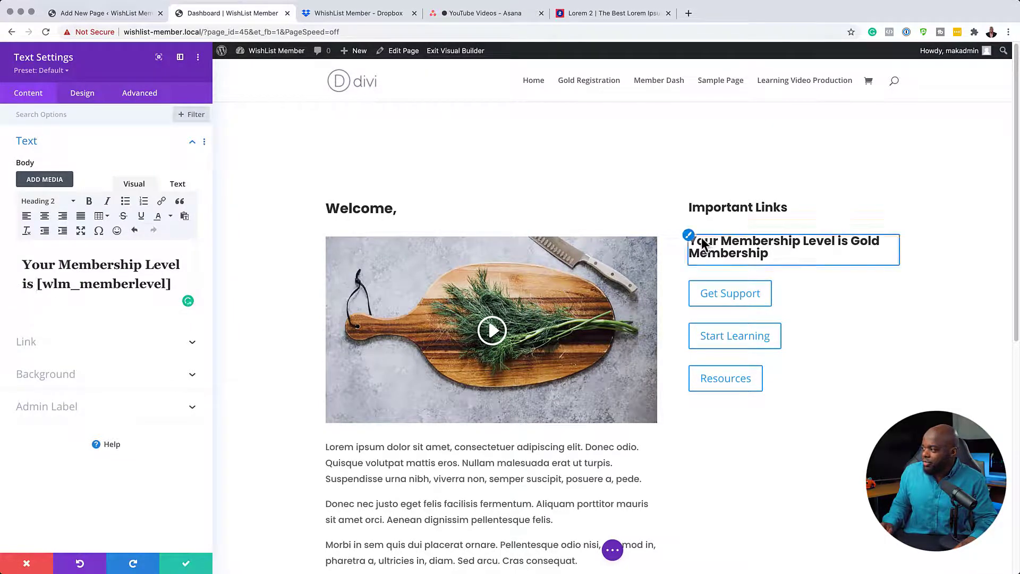
pyautogui.click(182, 563)
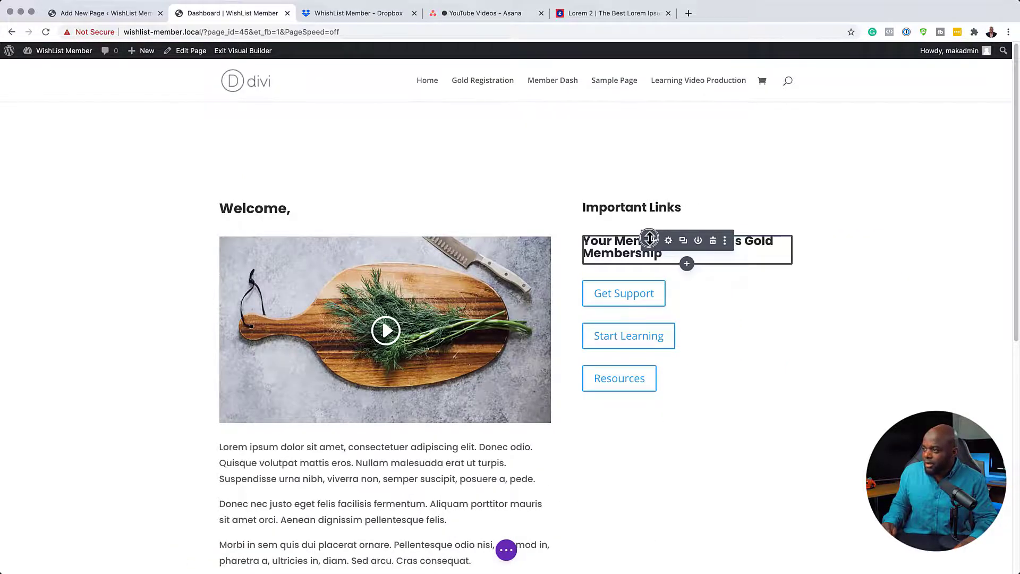
# Step: Move the membership level heading between the Welcome heading and the video, and save its Heading 2 text as 16px in orange
pyautogui.moveTo(652, 240); pyautogui.dragTo(258, 219)
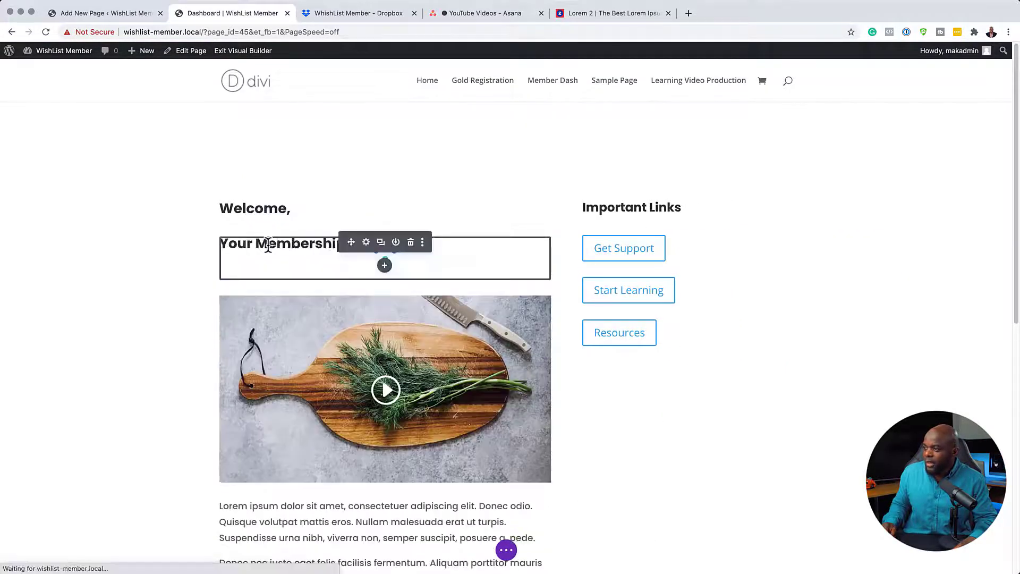
pyautogui.click(366, 242)
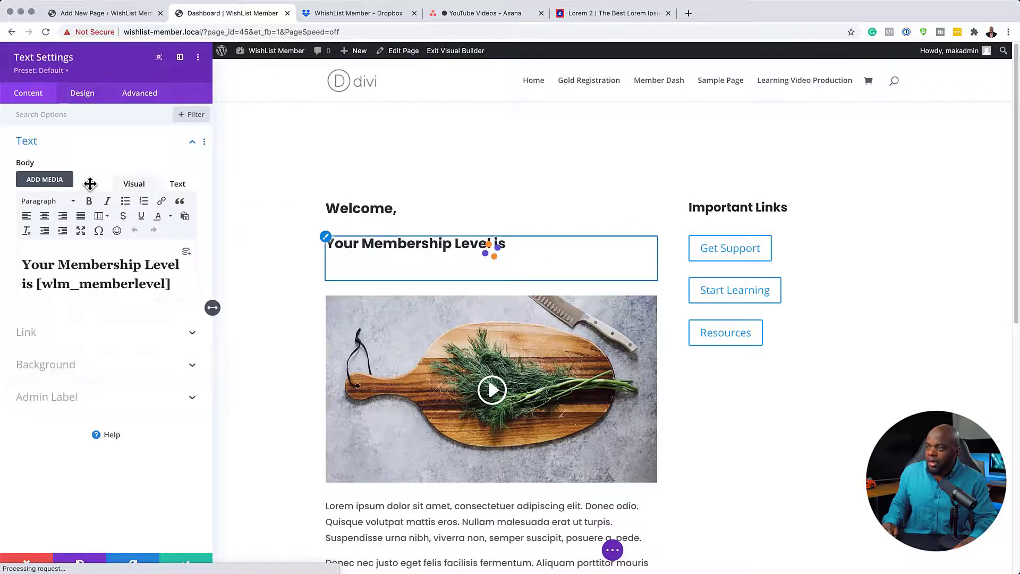
pyautogui.click(85, 94)
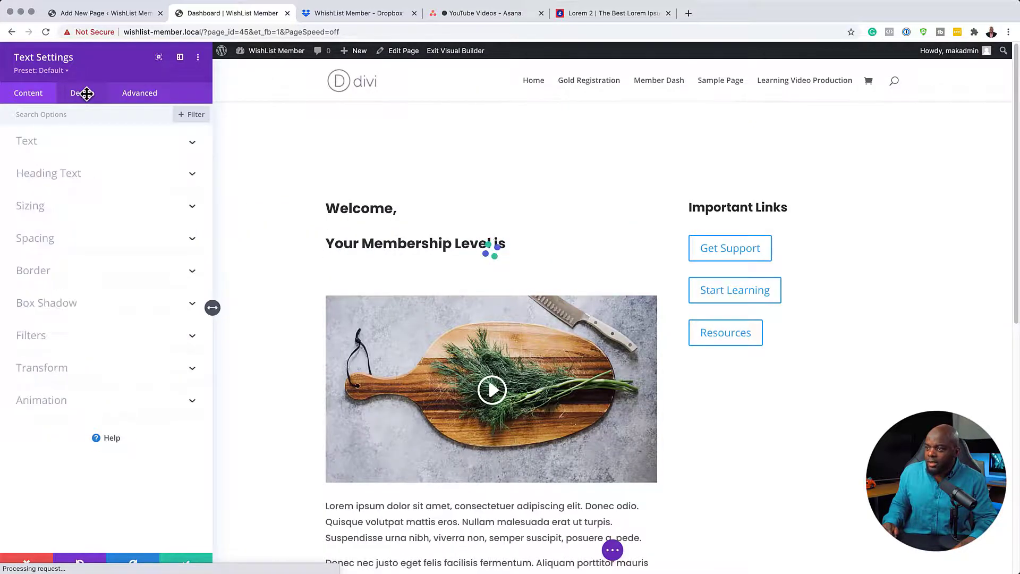
pyautogui.click(61, 174)
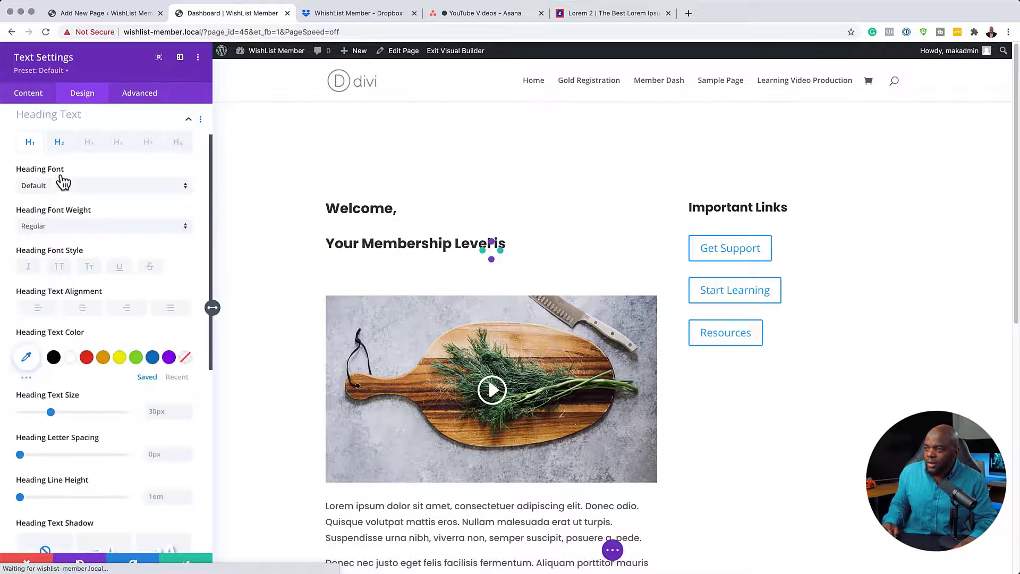
pyautogui.click(60, 147)
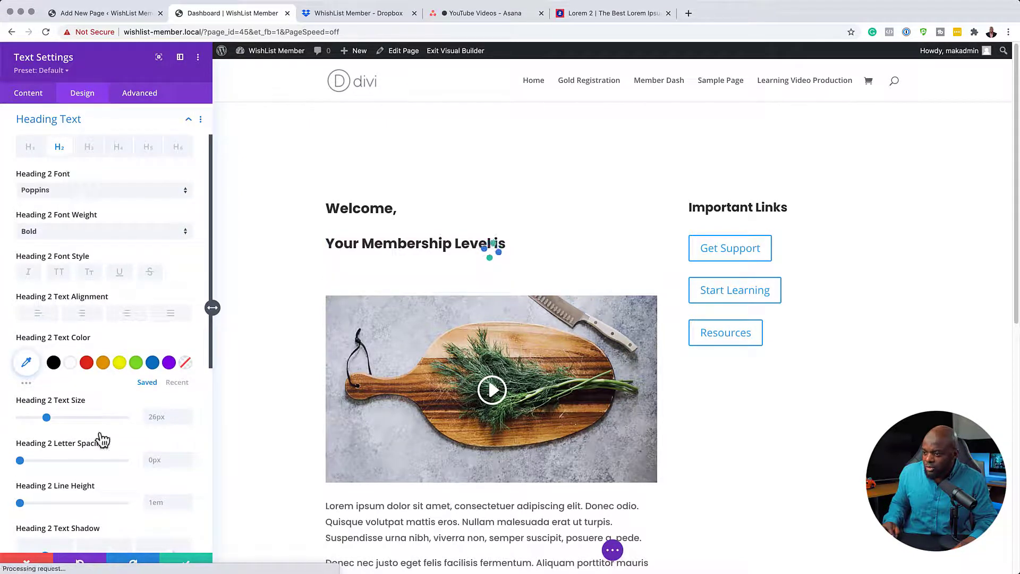
pyautogui.moveTo(45, 421); pyautogui.dragTo(35, 419)
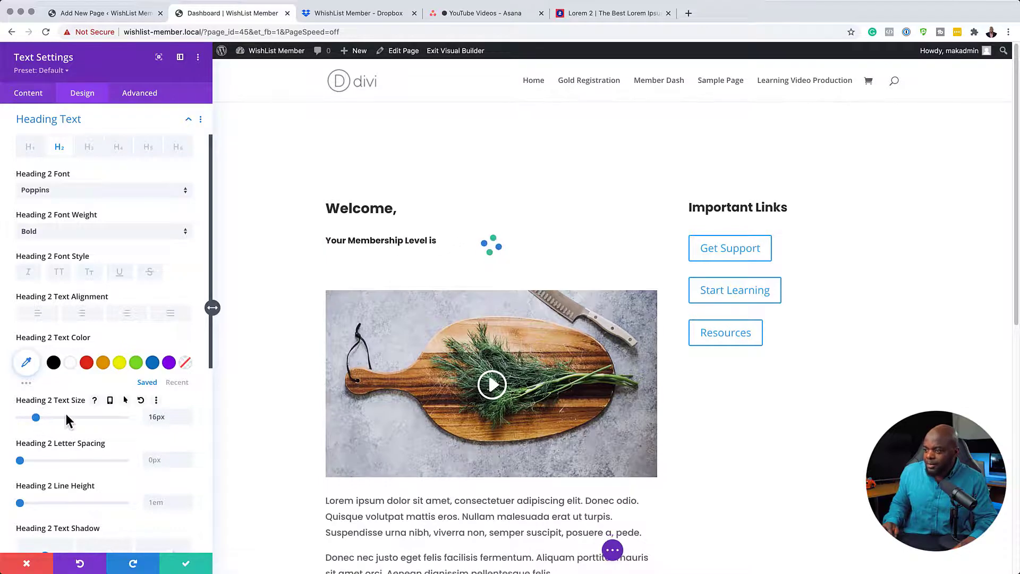
pyautogui.click(104, 364)
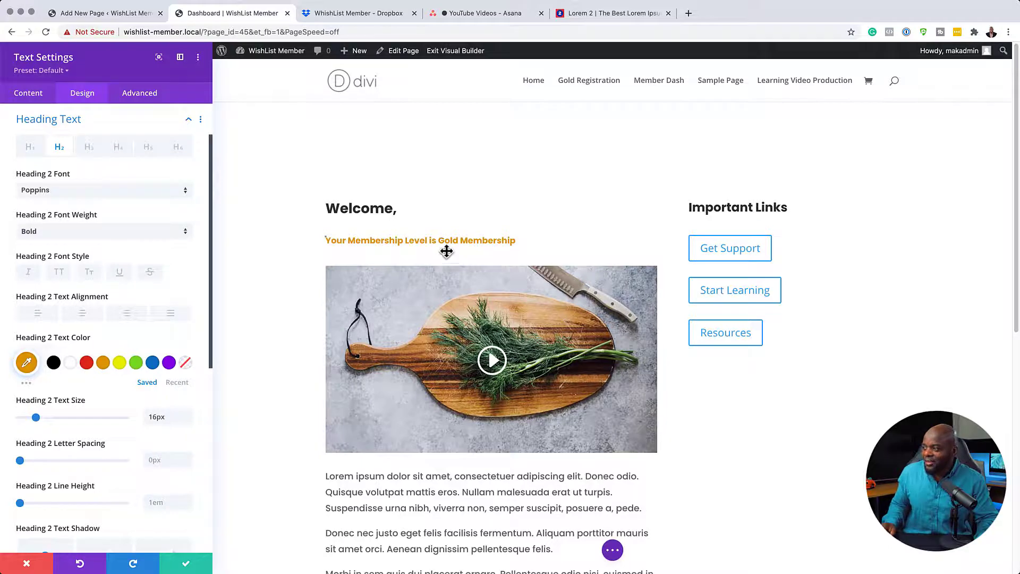
pyautogui.click(189, 566)
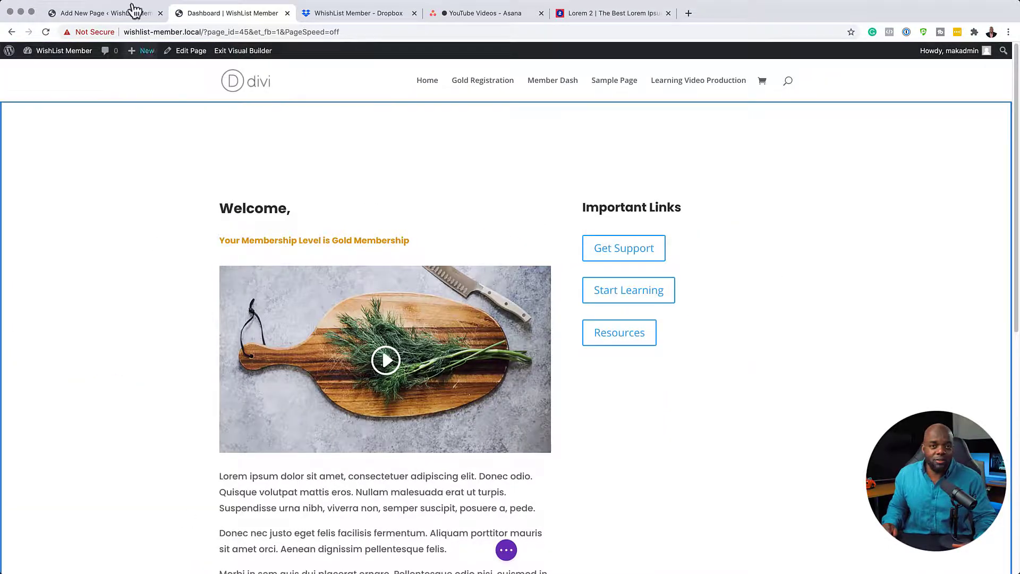
# Step: Examine the full list of WishList Member mergecodes available on the "code" page
pyautogui.click(128, 14)
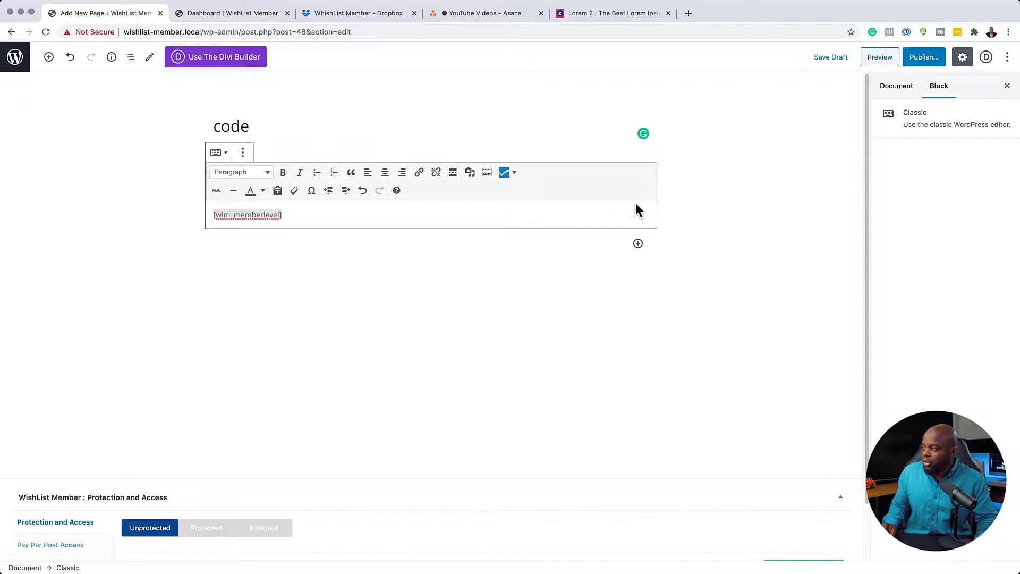
pyautogui.click(513, 174)
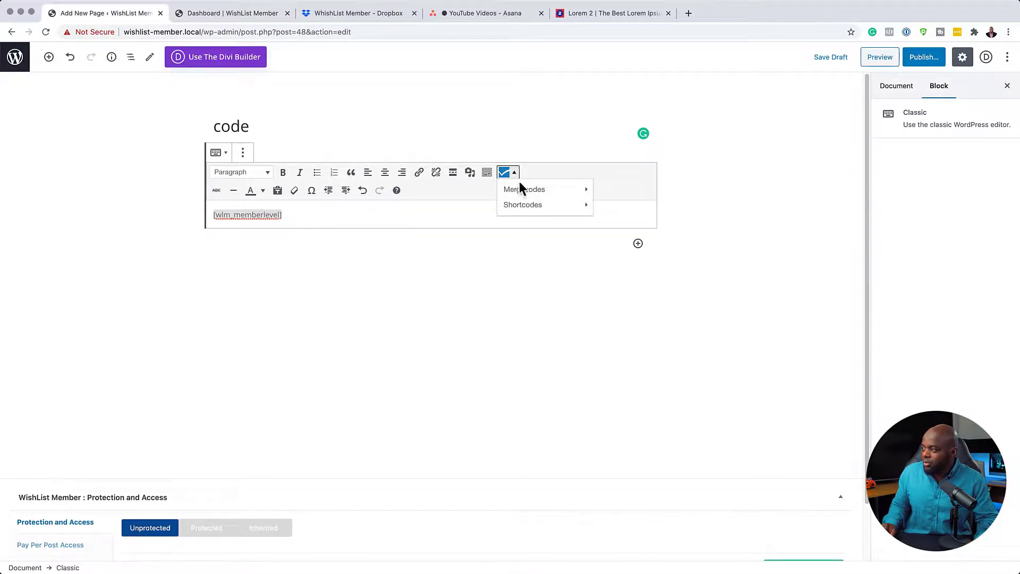
pyautogui.moveTo(524, 194)
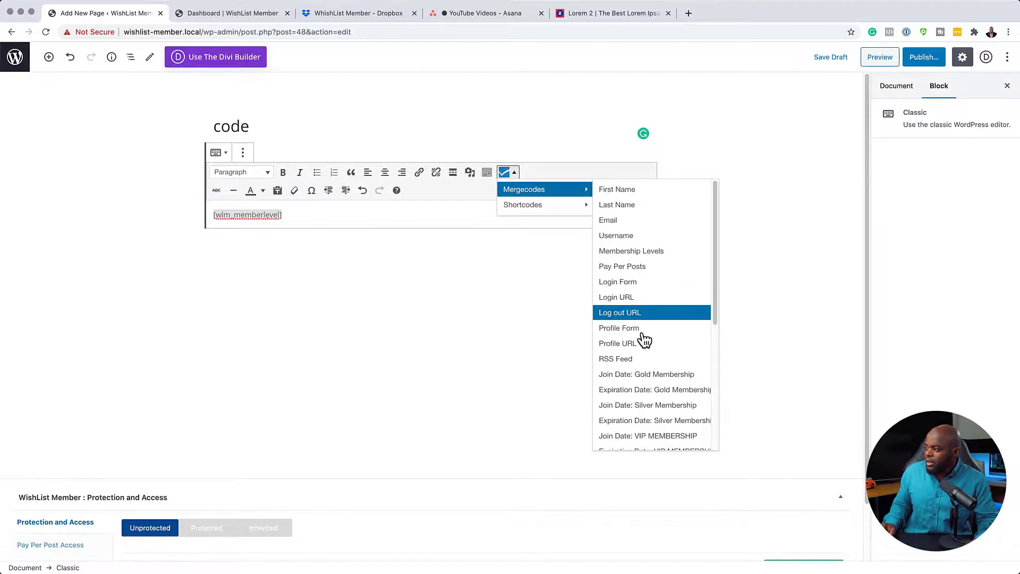
pyautogui.scroll(-1, 681, 368)
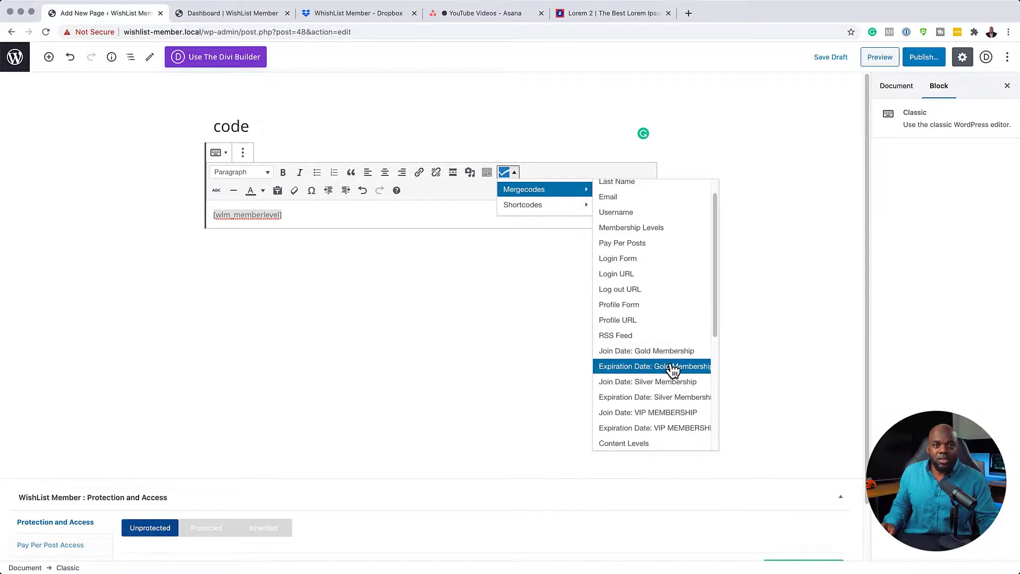
pyautogui.scroll(-5, 691, 385)
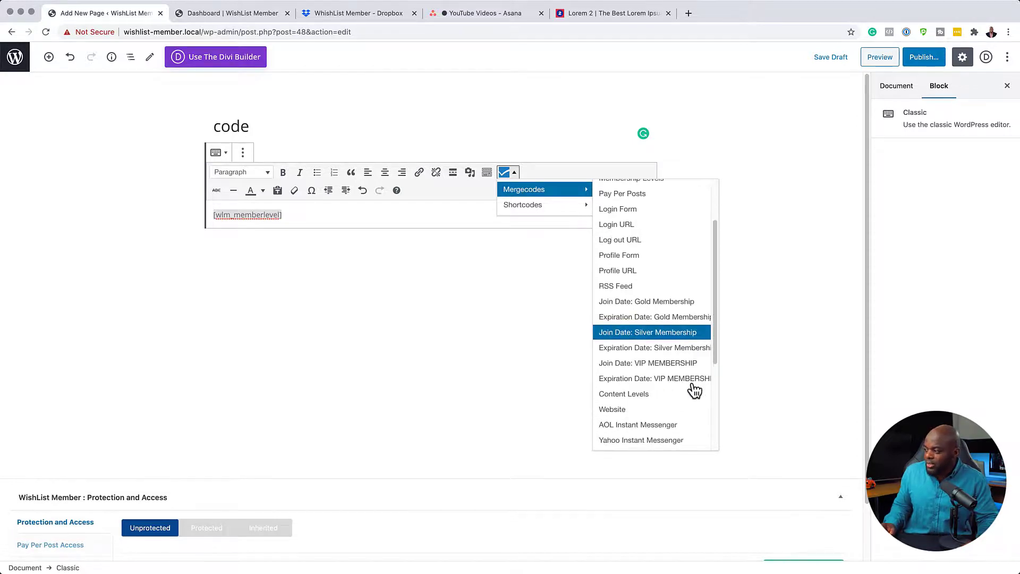
pyautogui.scroll(-8, 694, 390)
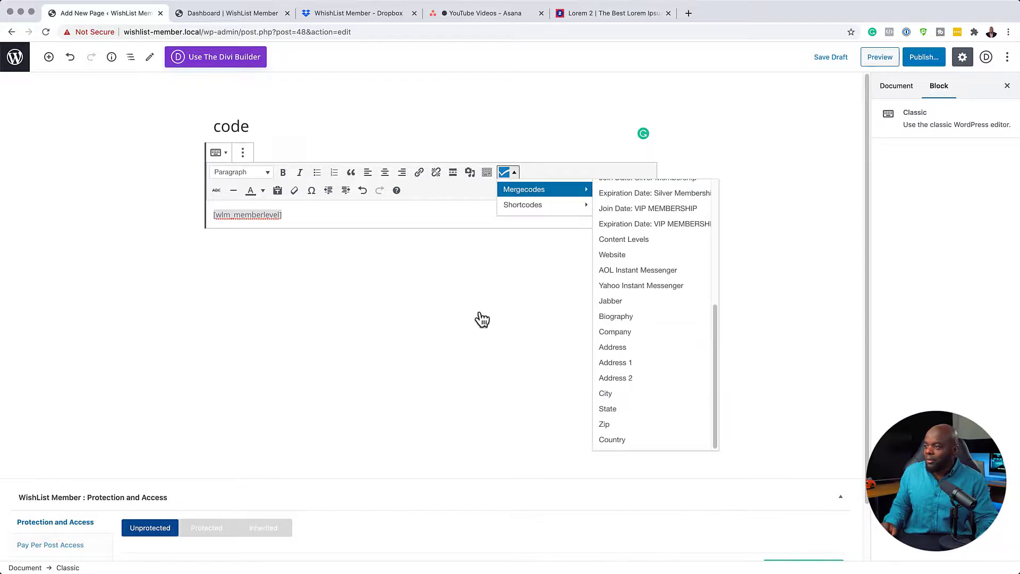
pyautogui.click(416, 288)
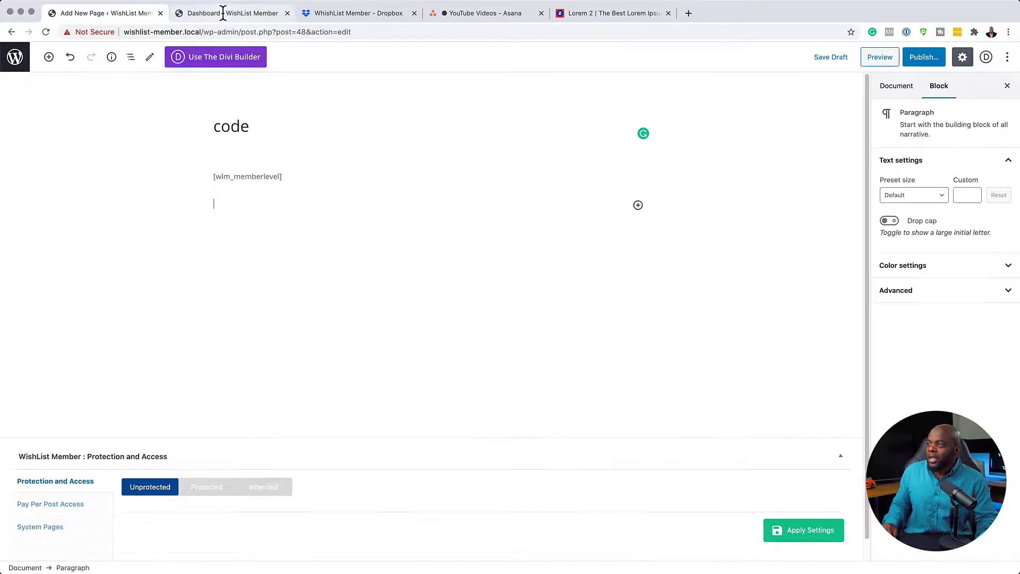
# Step: Return to the Dashboard page, exit the visual builder and review the live page's welcome area, description and Important Links box
pyautogui.click(231, 13)
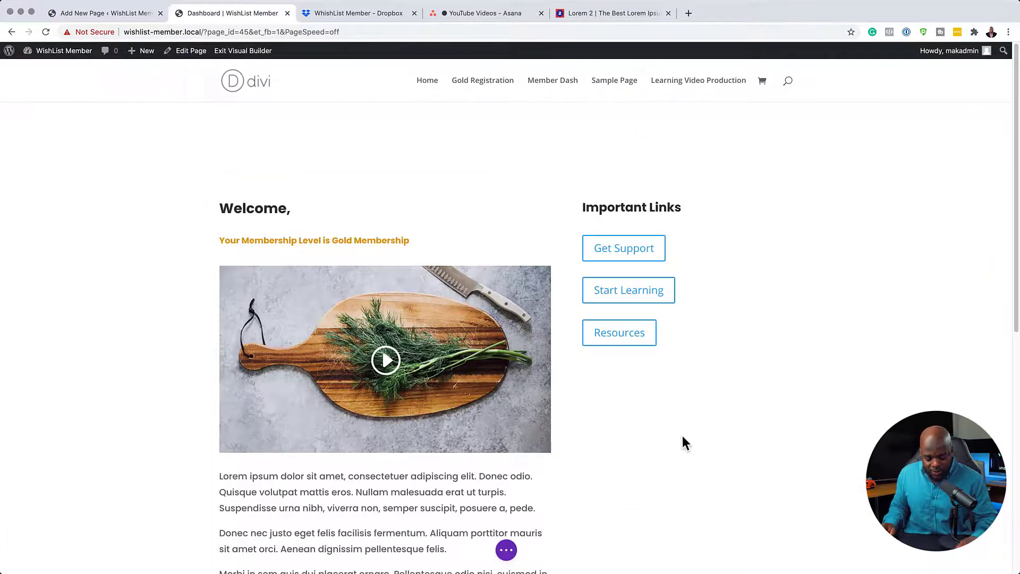
pyautogui.click(260, 51)
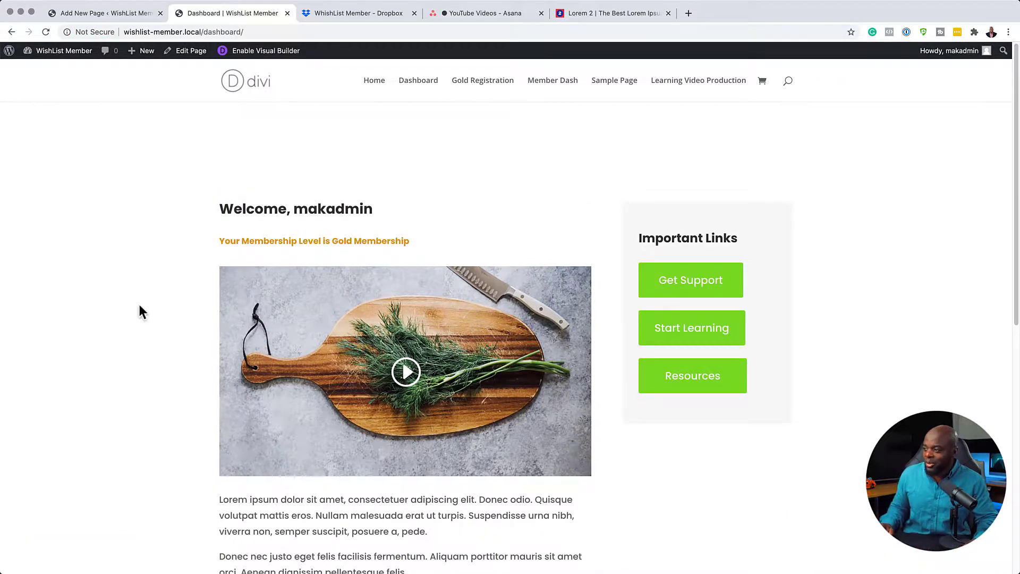
pyautogui.scroll(-2, 161, 314)
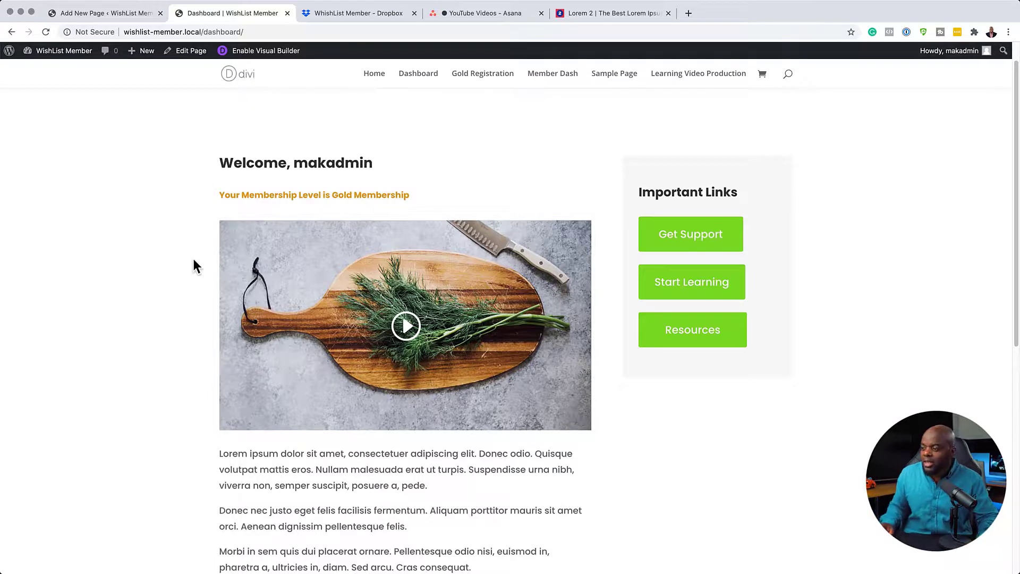
pyautogui.scroll(-1, 162, 417)
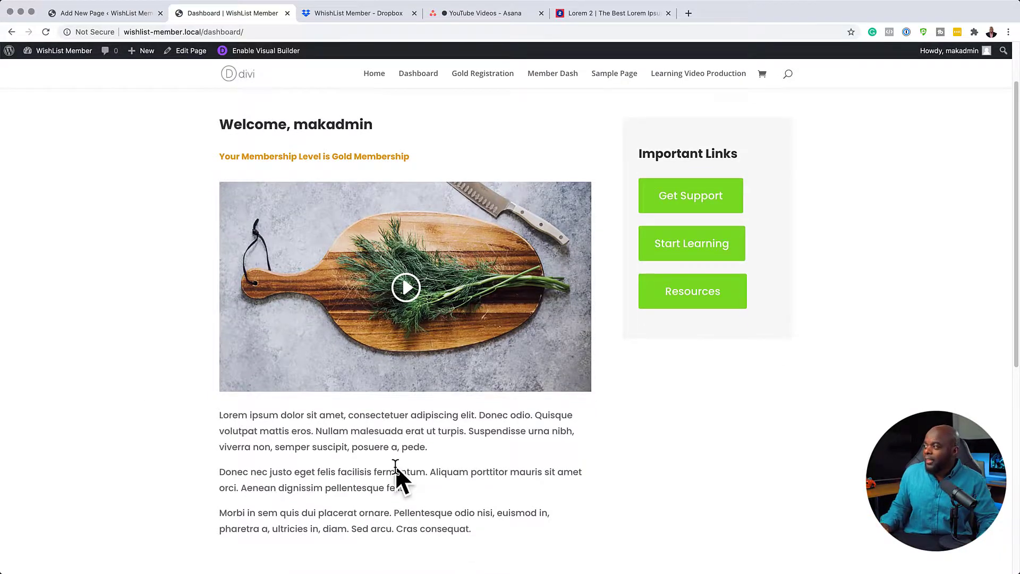
pyautogui.scroll(2, 744, 213)
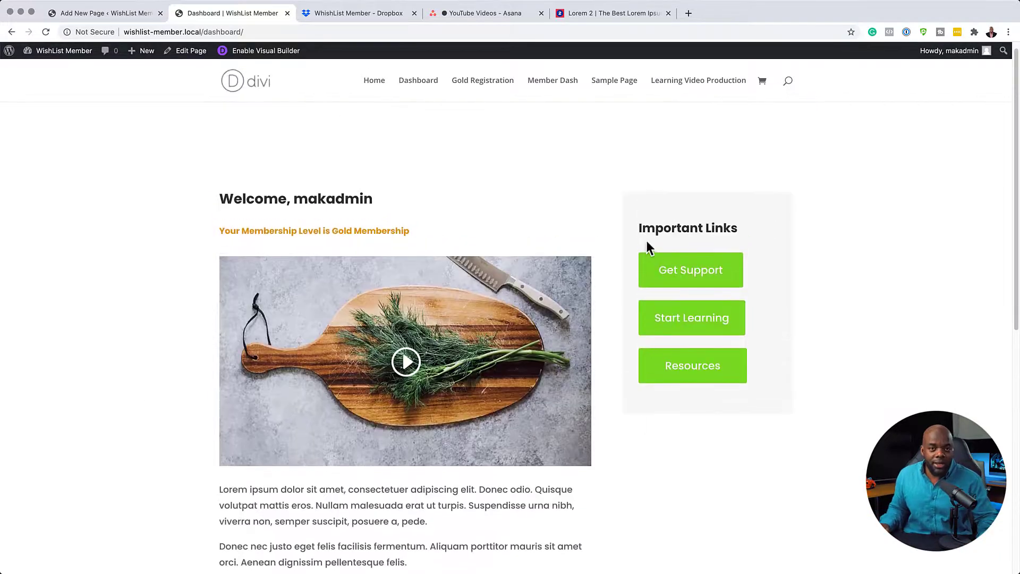